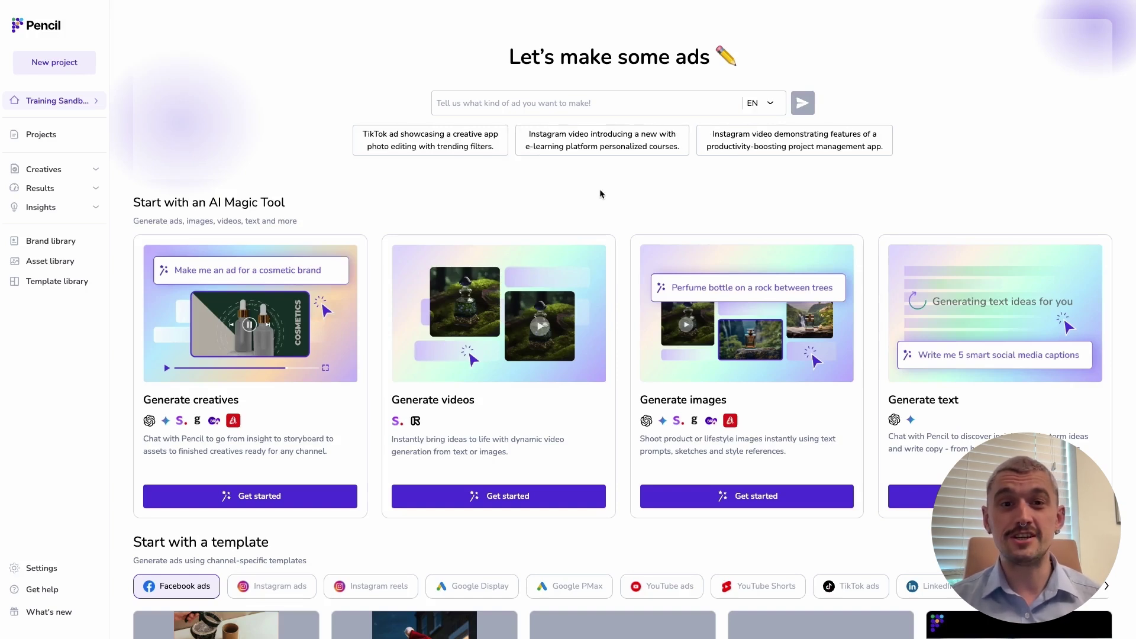
Start a new video generation project and show the Examples panel of sample images.
{"action": "left_click", "coordinate": [468, 497]}
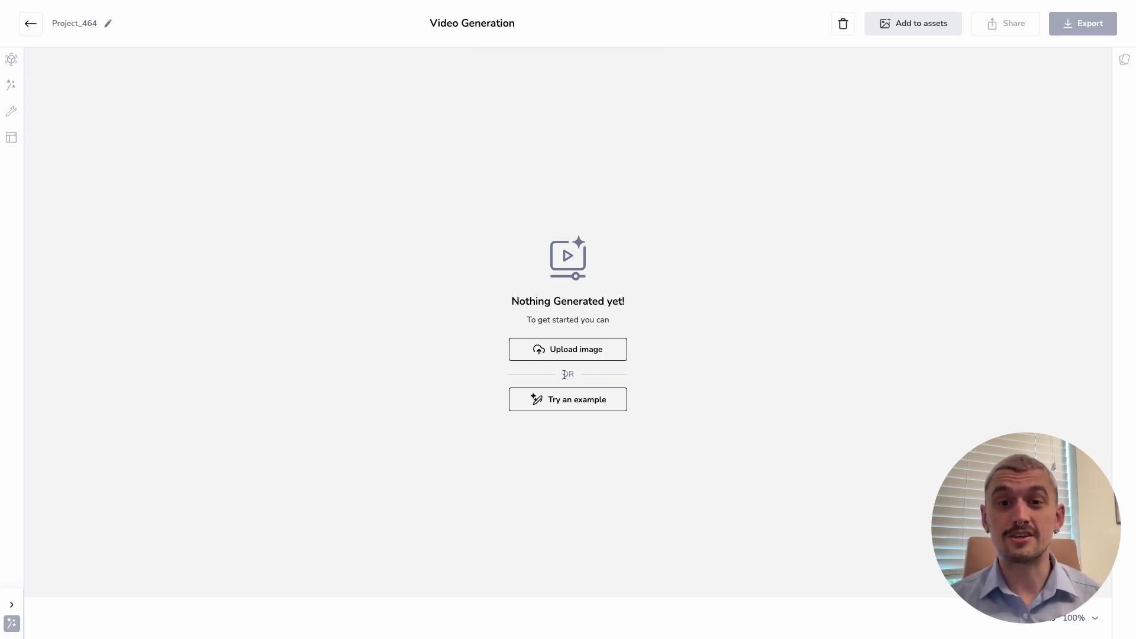
{"action": "left_click", "coordinate": [563, 406]}
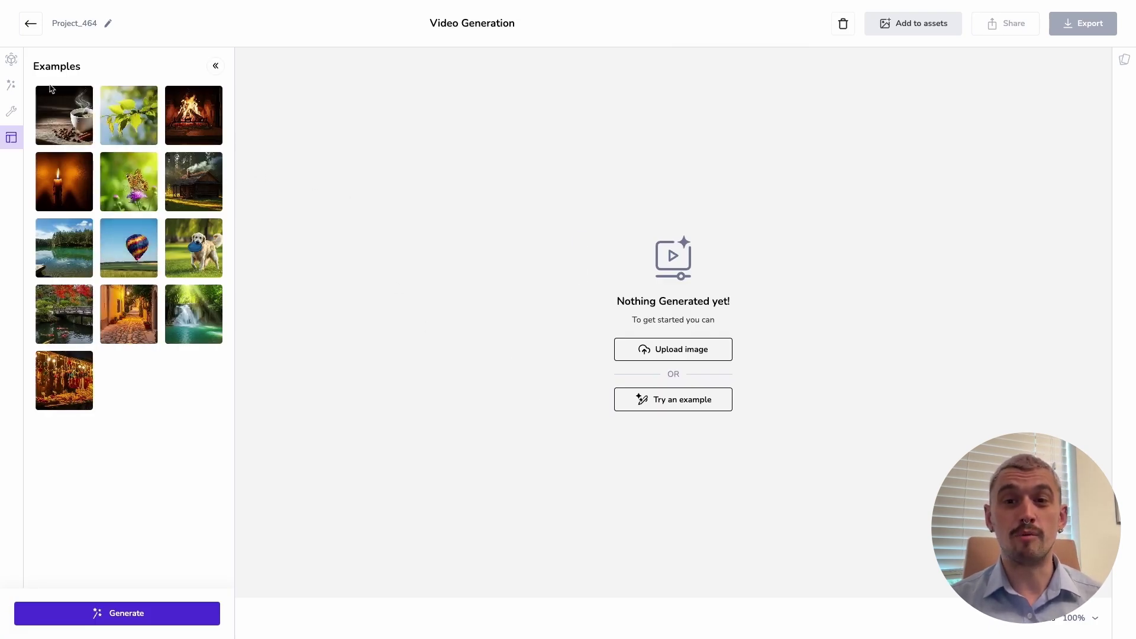
Switch to the Image to video model, with an empty 5:3 (1280 x 768) start frame.
{"action": "left_click", "coordinate": [12, 61]}
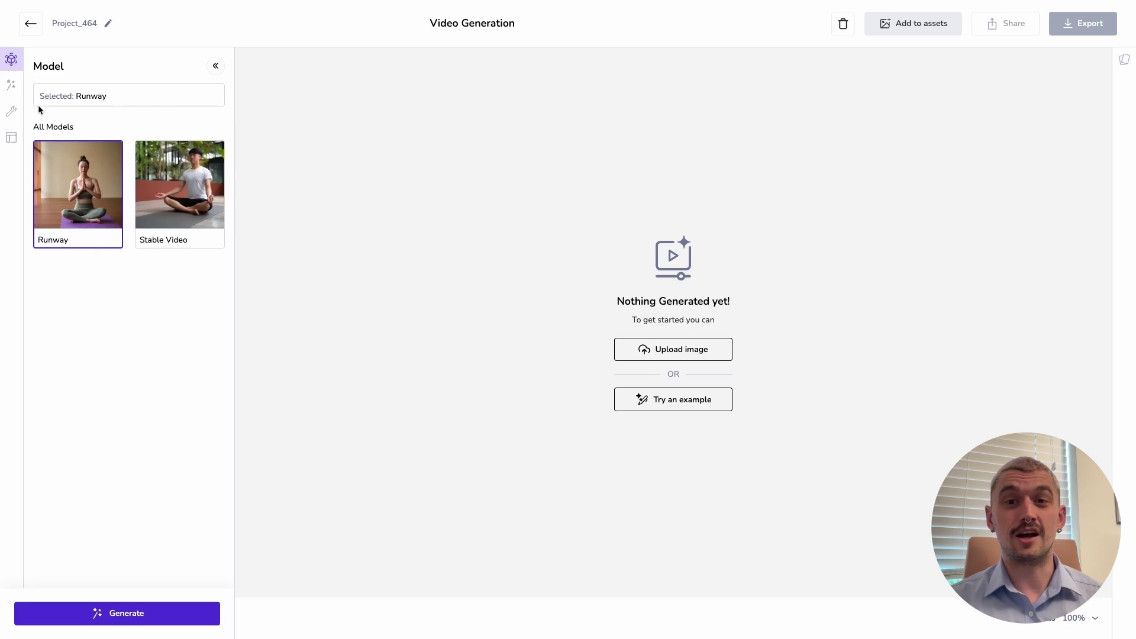
{"action": "left_click", "coordinate": [13, 85]}
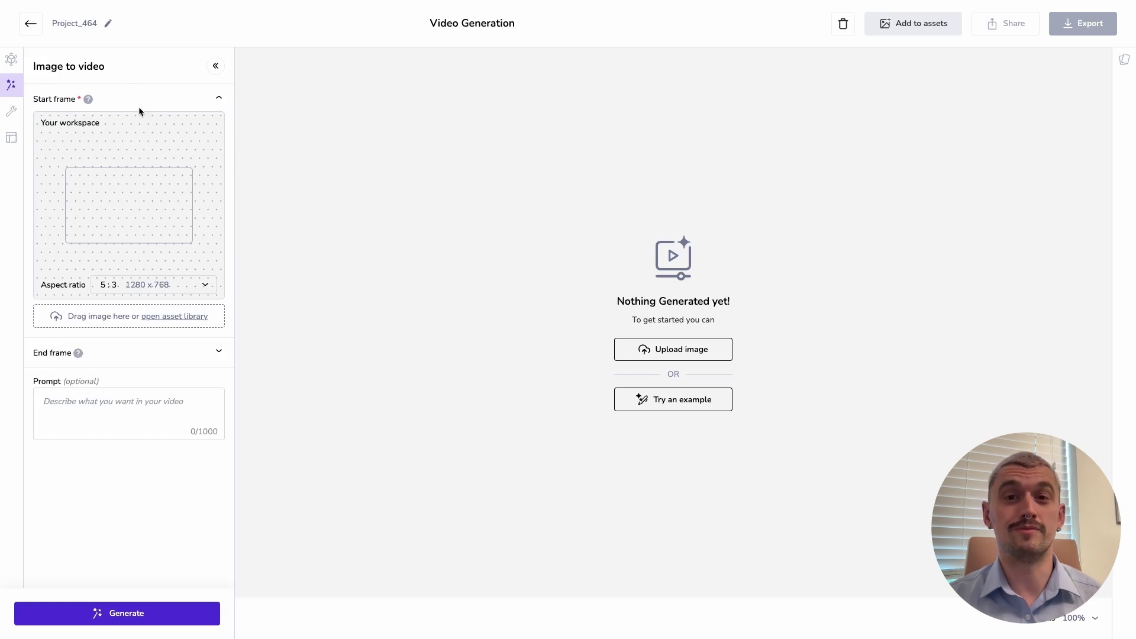
Browse the asset library filtered to the Vid gen examples and Pencil people products.
{"action": "left_click", "coordinate": [187, 317]}
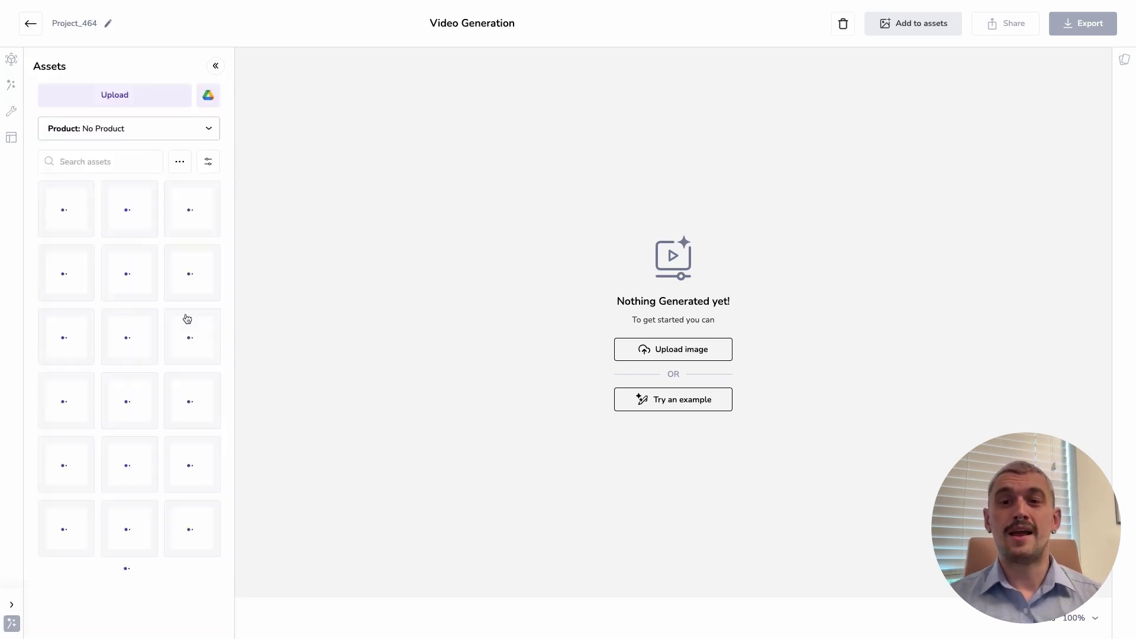
{"action": "left_click", "coordinate": [144, 134]}
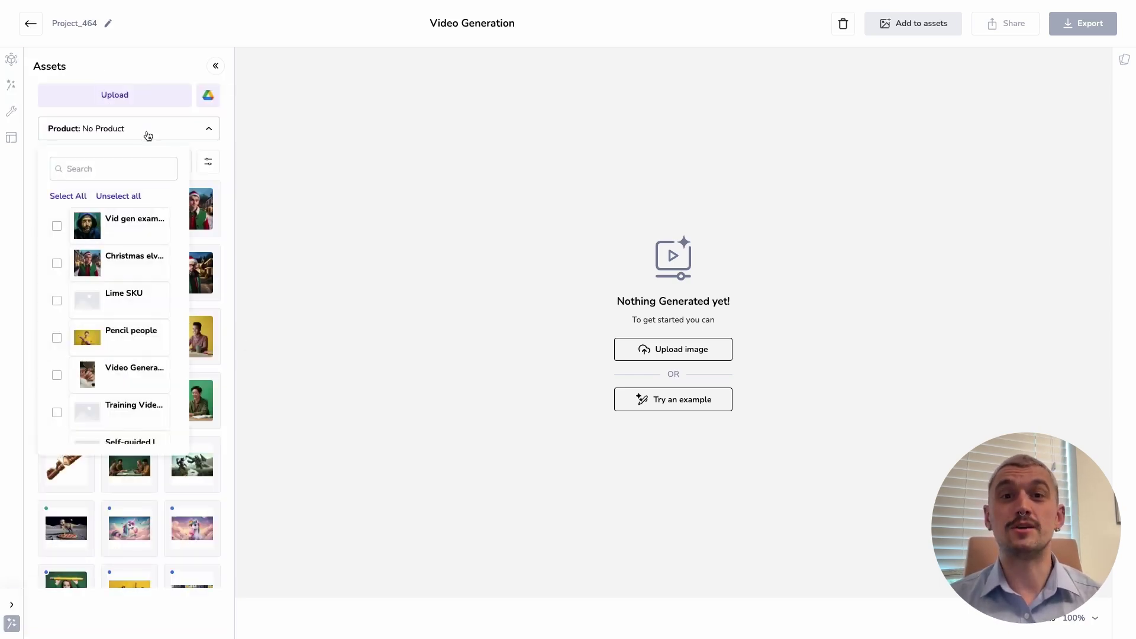
{"action": "left_click", "coordinate": [77, 231]}
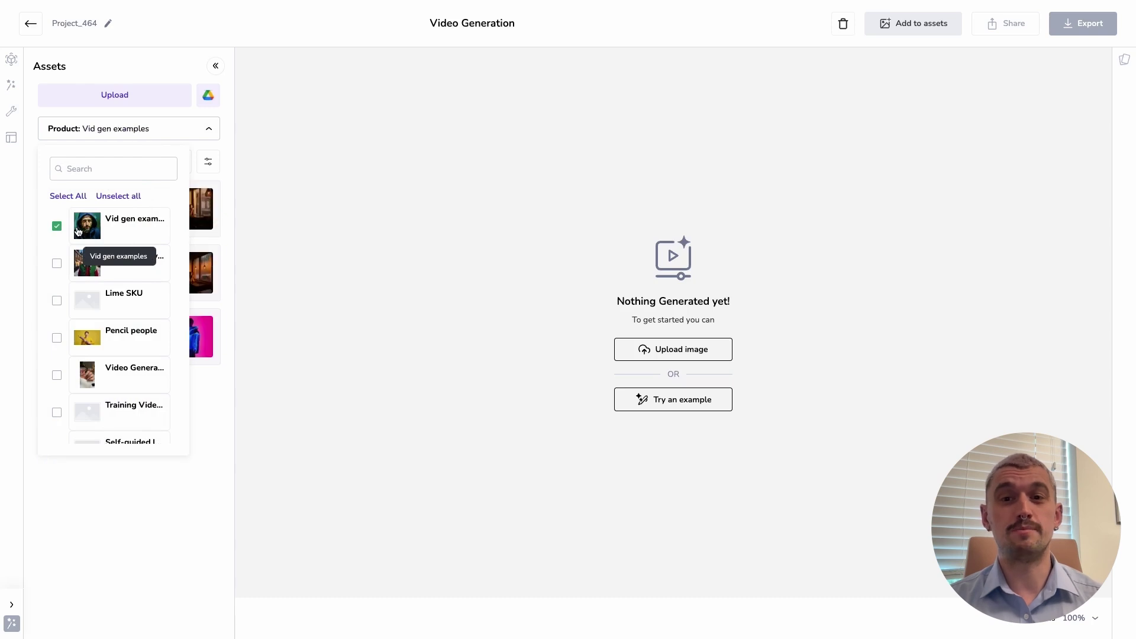
{"action": "left_click", "coordinate": [107, 330]}
{"action": "left_click", "coordinate": [227, 414]}
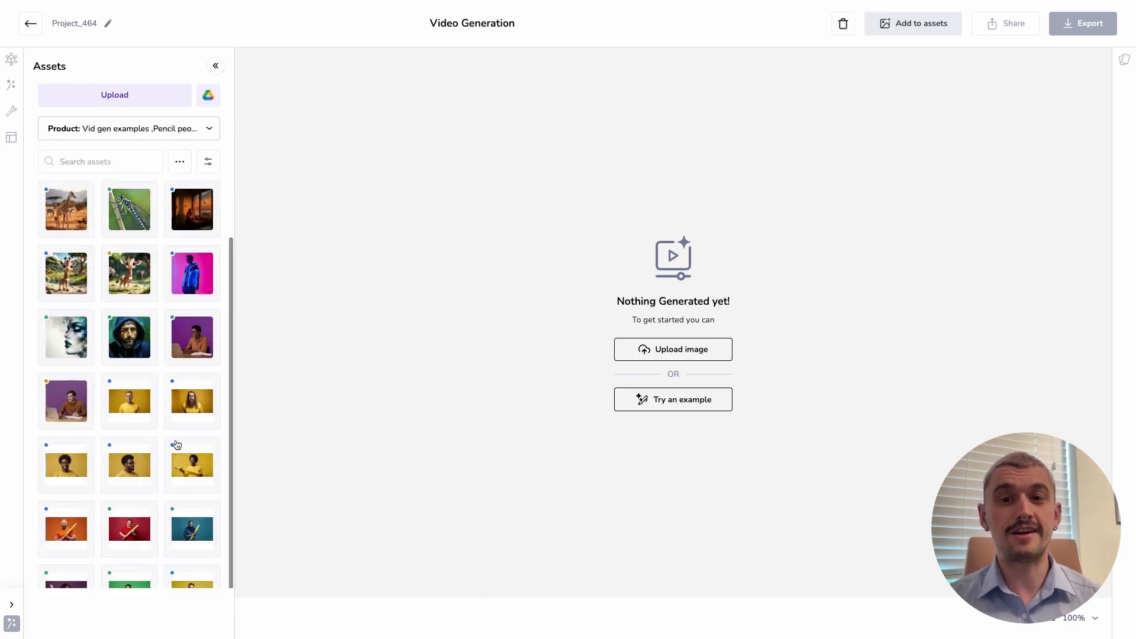
{"action": "scroll", "coordinate": [177, 444], "scroll_direction": "down", "scroll_amount": 1}
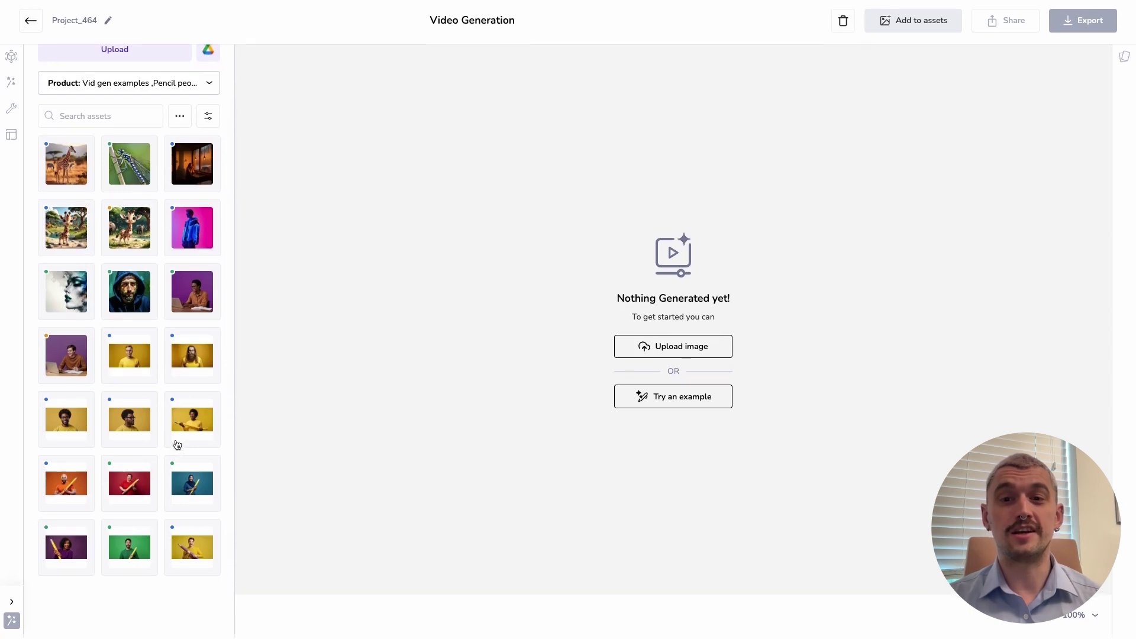
Use the pencil-holding woman as start frame, enlarged to fill the 1280 x 768 output size.
{"action": "left_click", "coordinate": [66, 550]}
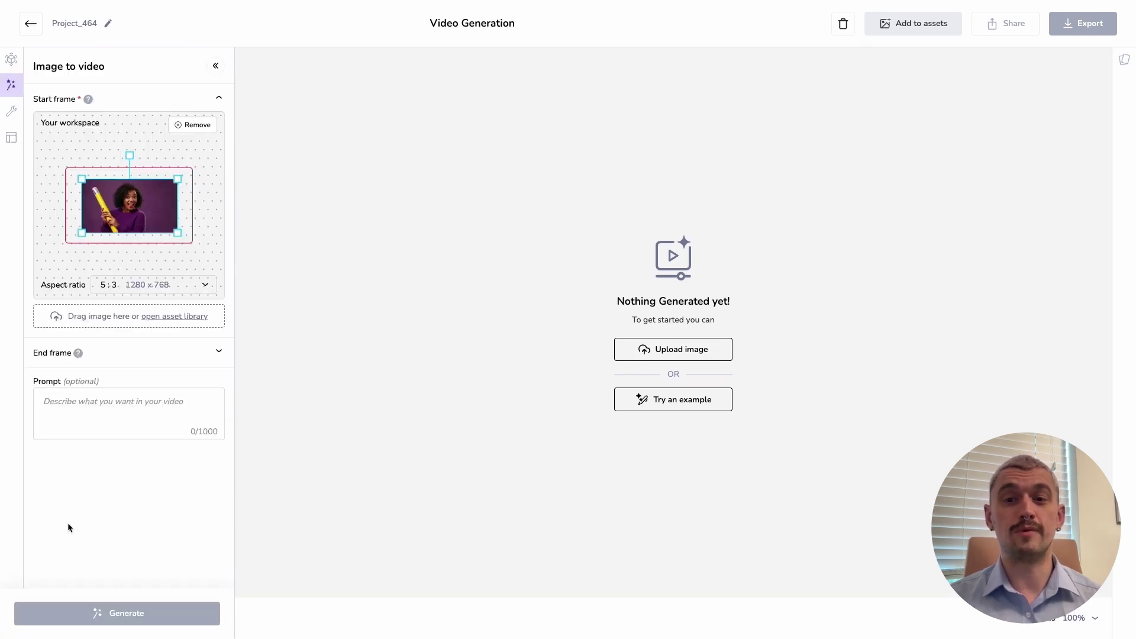
{"action": "left_click_drag", "start_coordinate": [129, 211], "coordinate": [210, 245]}
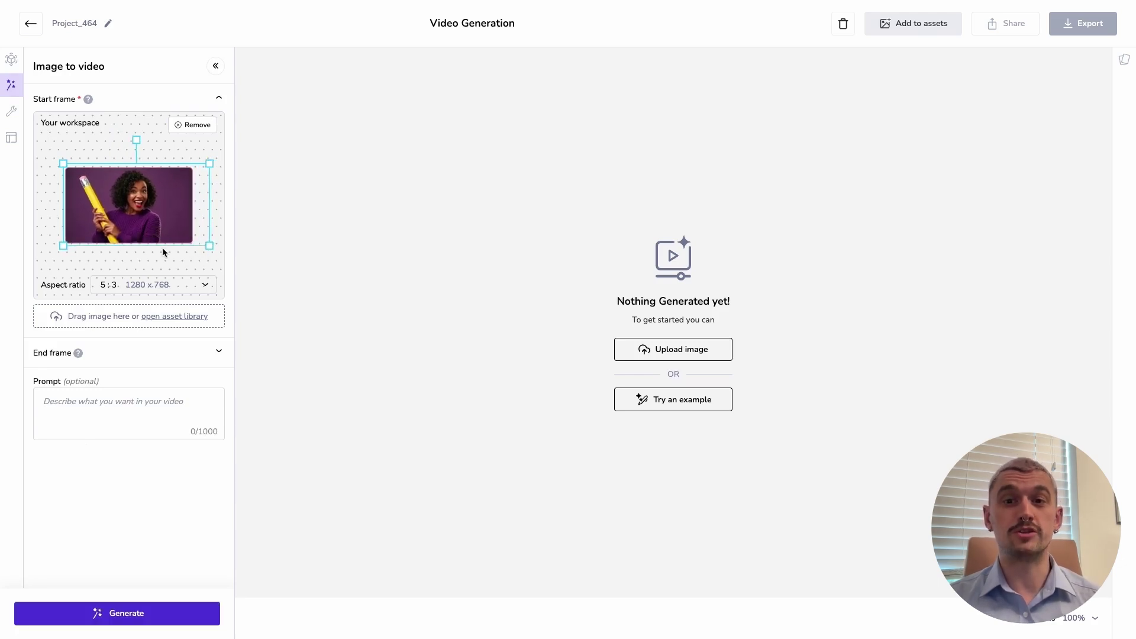
{"action": "left_click", "coordinate": [162, 288]}
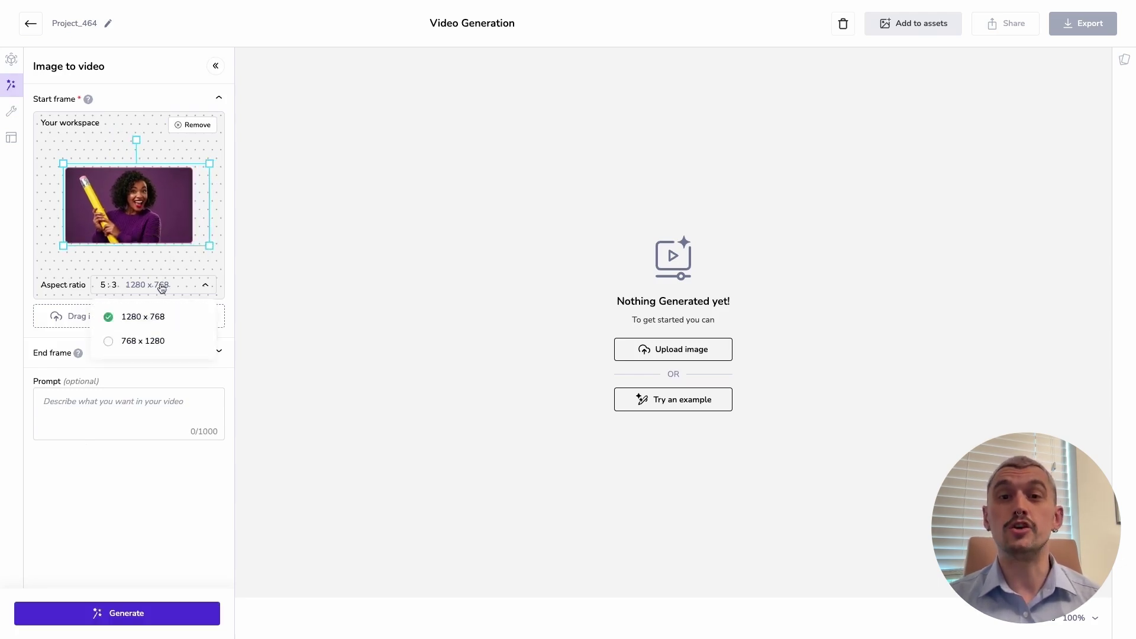
{"action": "left_click", "coordinate": [222, 264]}
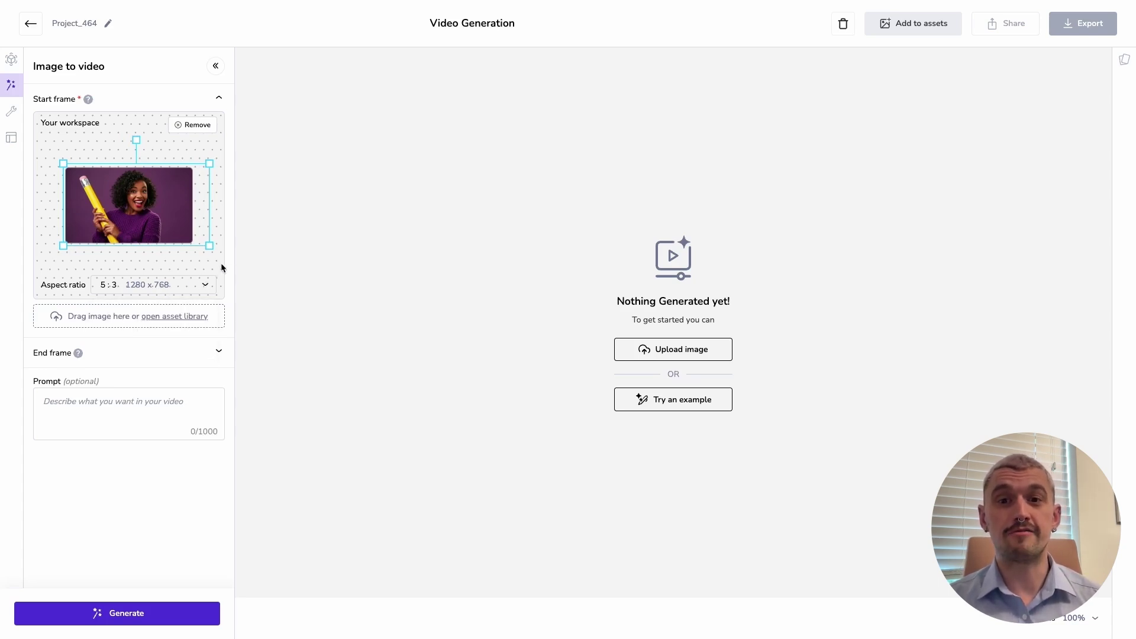
{"action": "left_click", "coordinate": [11, 115]}
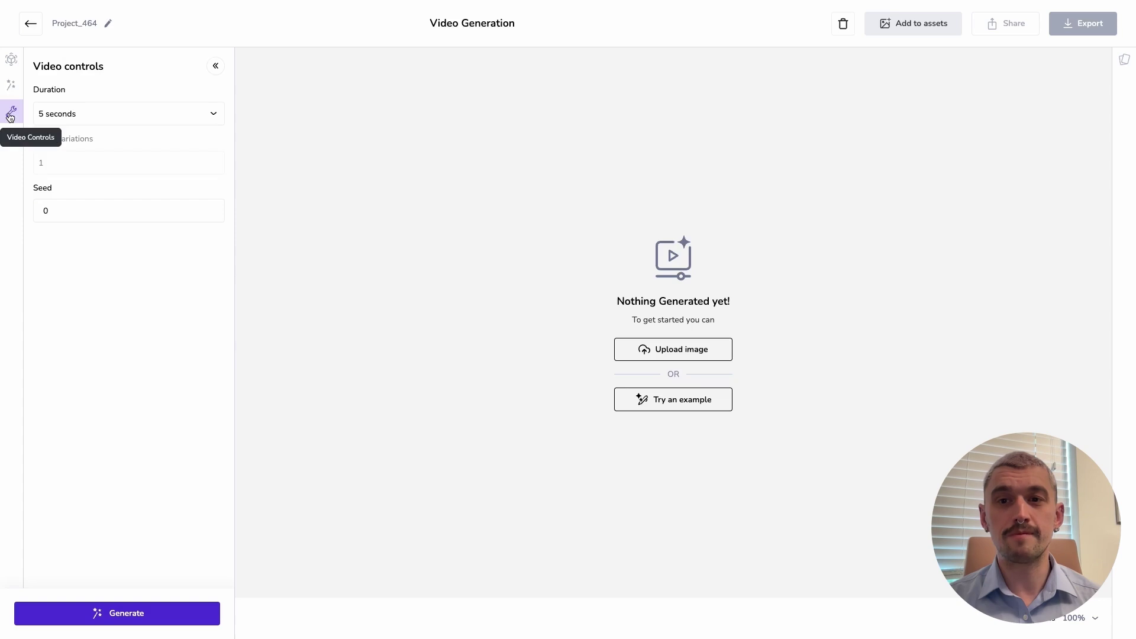
{"action": "left_click", "coordinate": [95, 121]}
{"action": "left_click", "coordinate": [96, 120]}
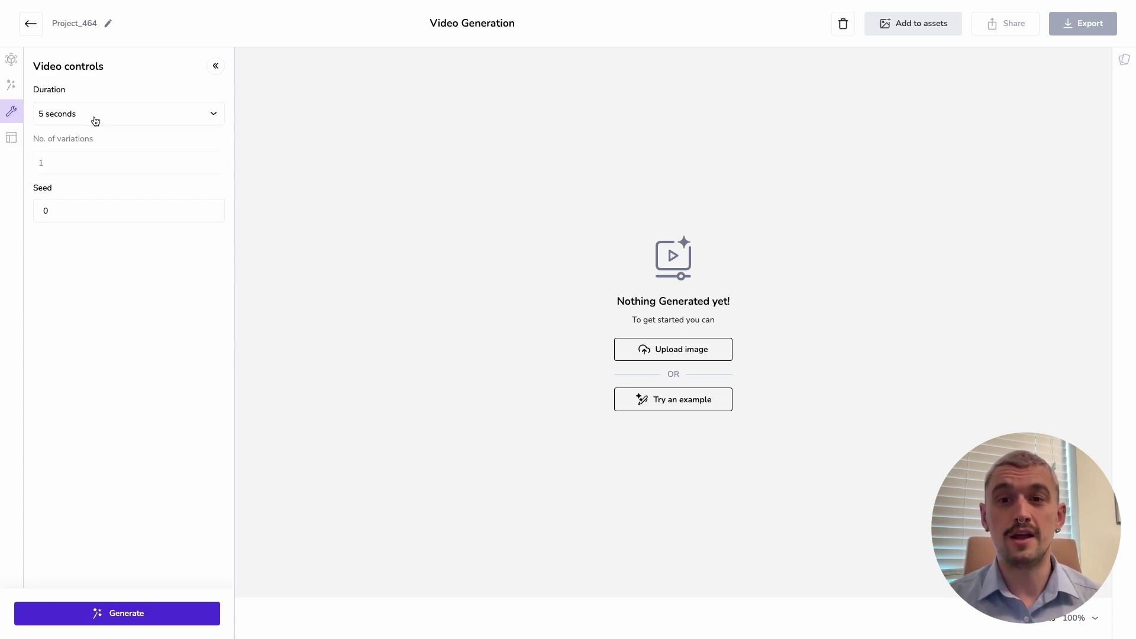
{"action": "left_click", "coordinate": [10, 84]}
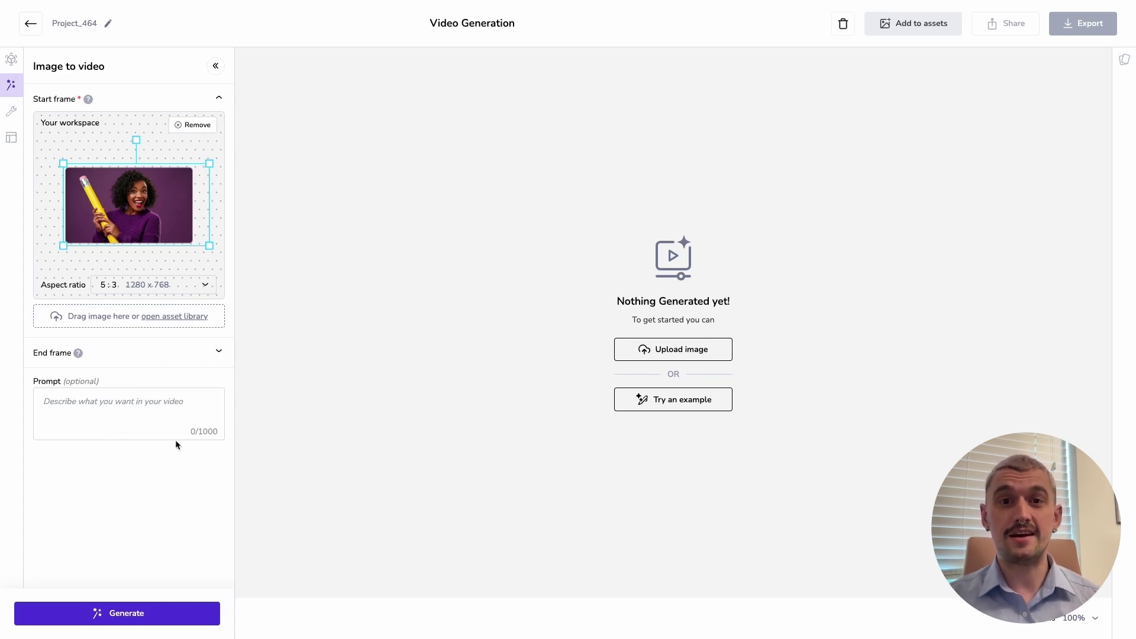
Generate a 5-second video from the pencil-woman start frame.
{"action": "left_click", "coordinate": [157, 609]}
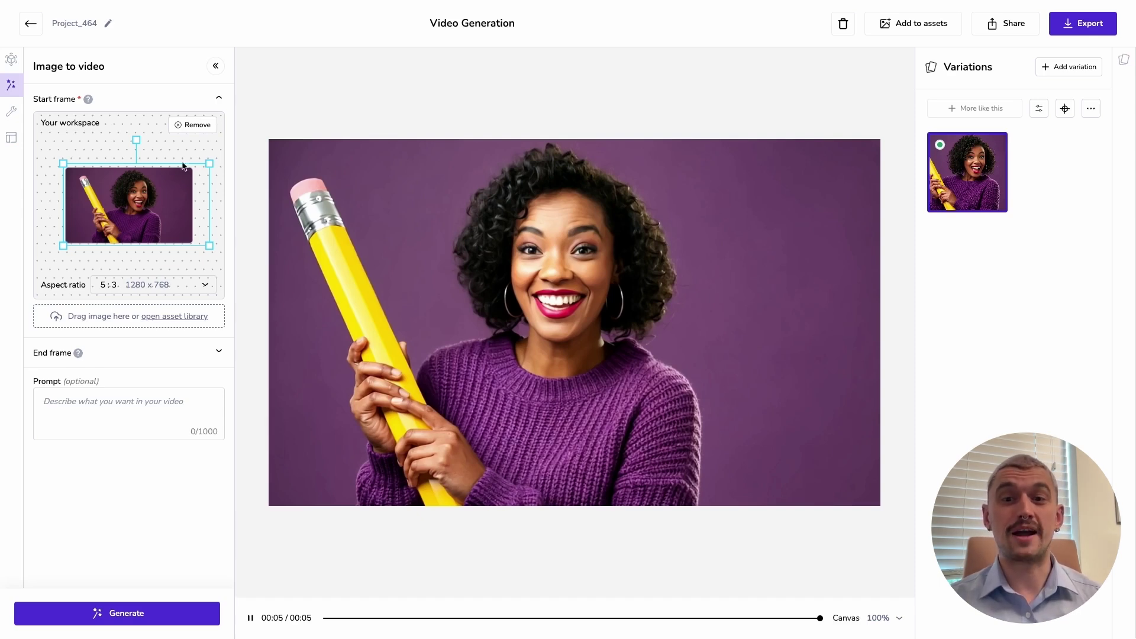
Replace the start frame with the Video Generation Training kitten image, resized and nudged slightly left.
{"action": "left_click", "coordinate": [194, 125]}
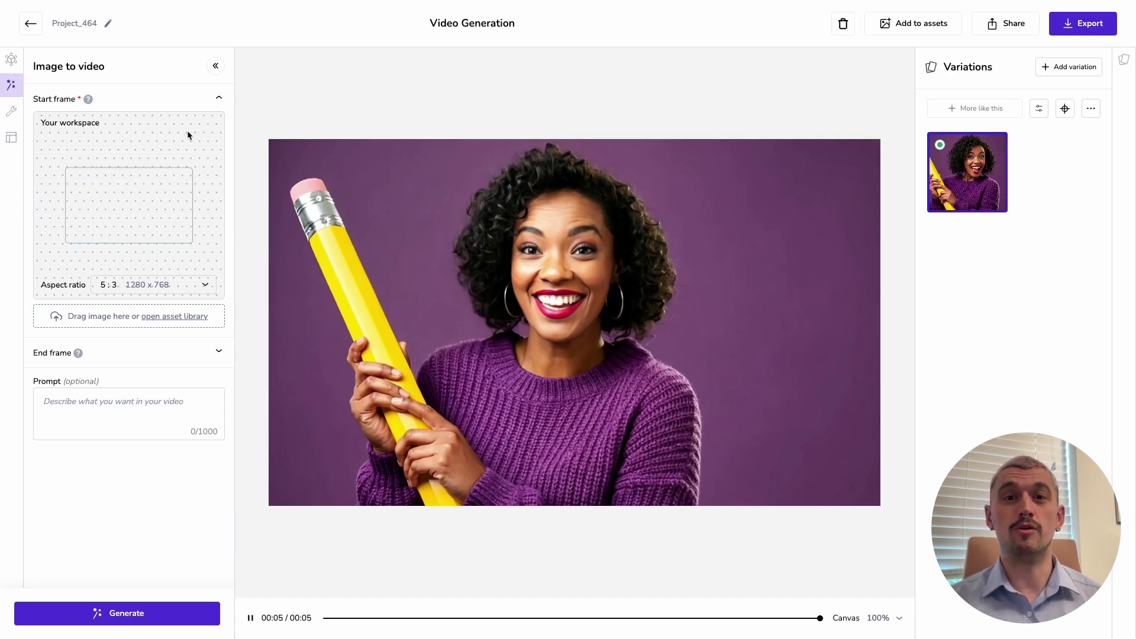
{"action": "left_click", "coordinate": [194, 317]}
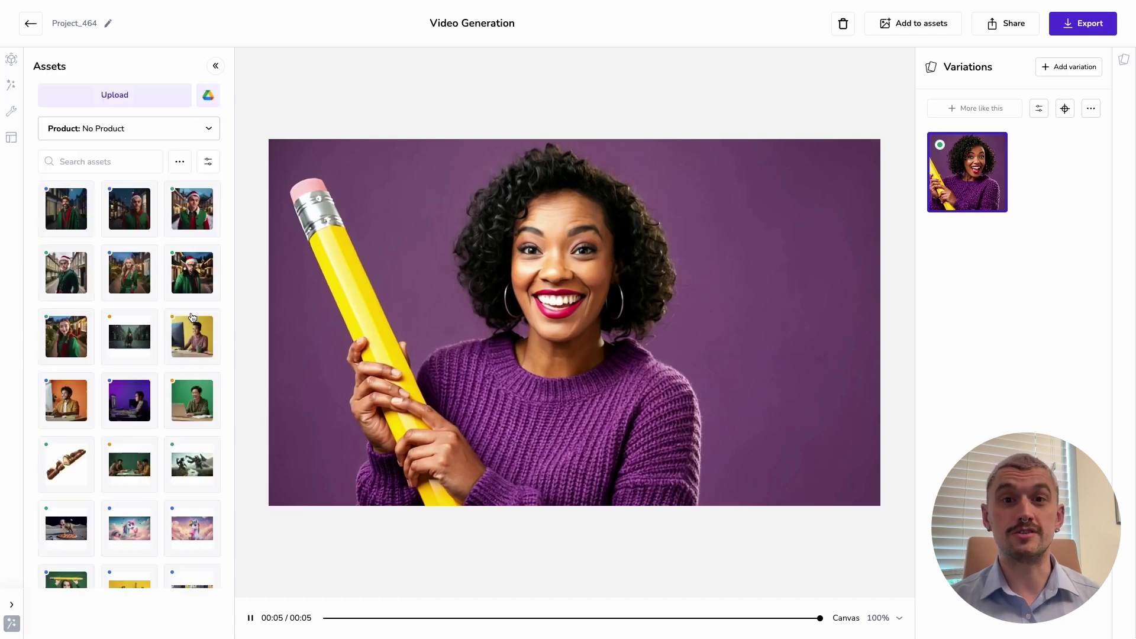
{"action": "left_click", "coordinate": [120, 131]}
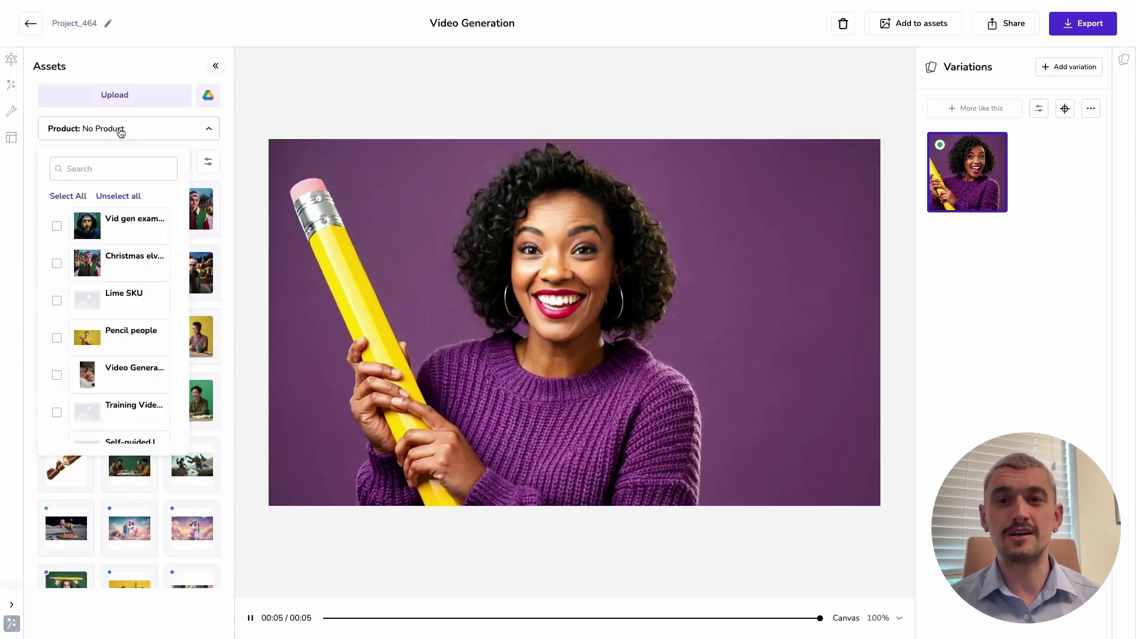
{"action": "left_click", "coordinate": [127, 378]}
{"action": "left_click", "coordinate": [228, 348]}
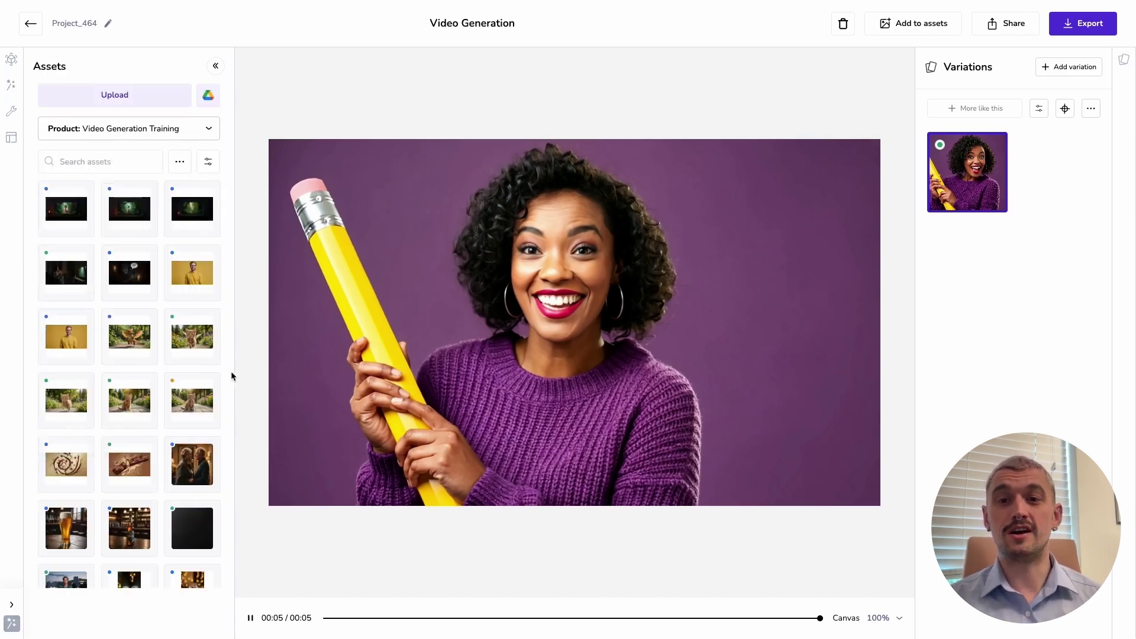
{"action": "left_click", "coordinate": [70, 410]}
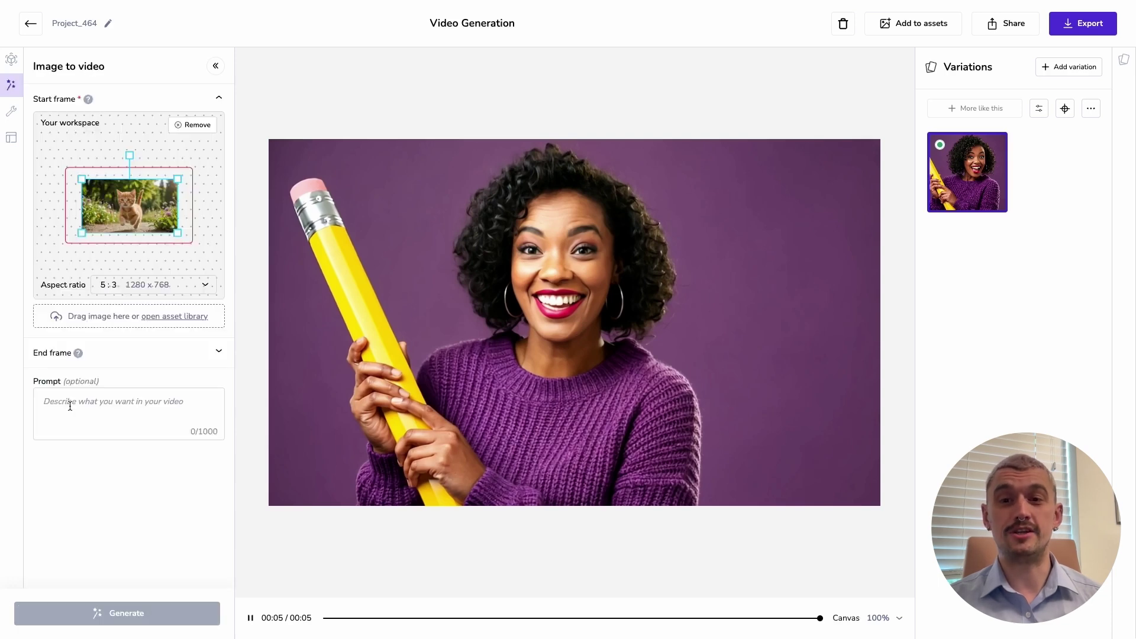
{"action": "left_click_drag", "start_coordinate": [135, 199], "coordinate": [198, 246]}
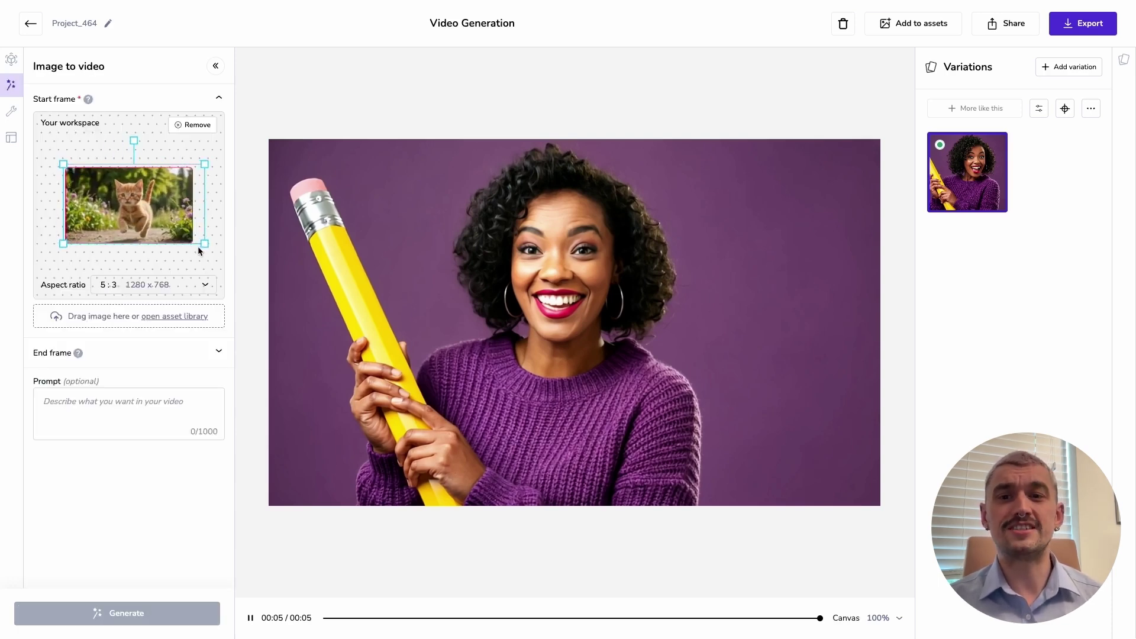
{"action": "left_click_drag", "start_coordinate": [135, 219], "coordinate": [130, 220]}
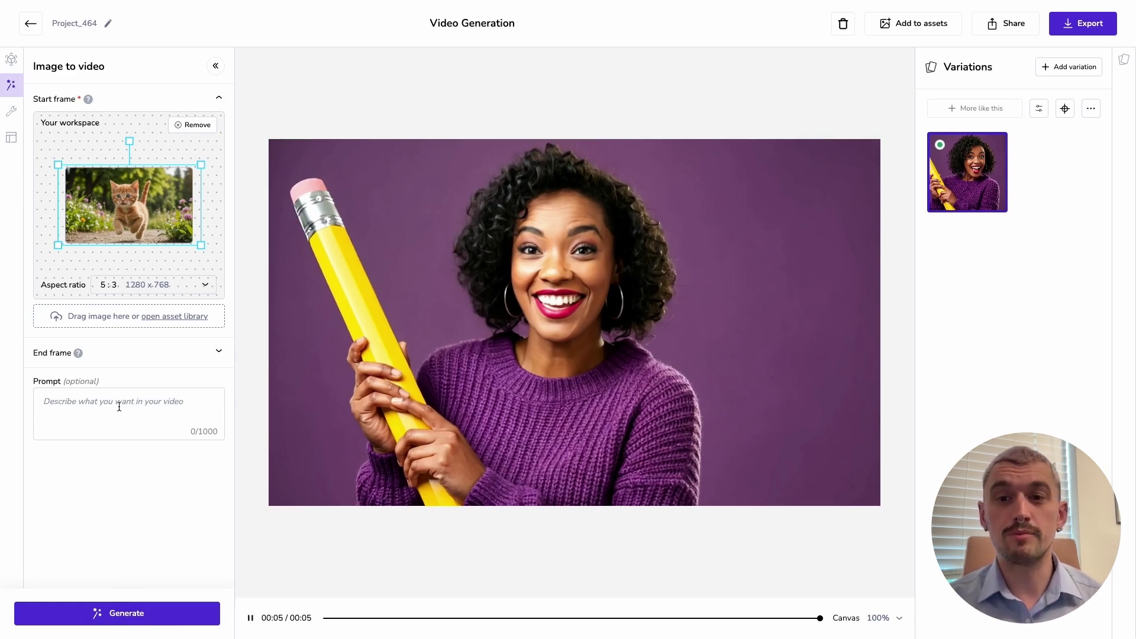
Enter the prompt 'Kitten running along a path. Running towards the camera…' ending 'Camera on gimbal.'.
{"action": "type", "text": "d"}
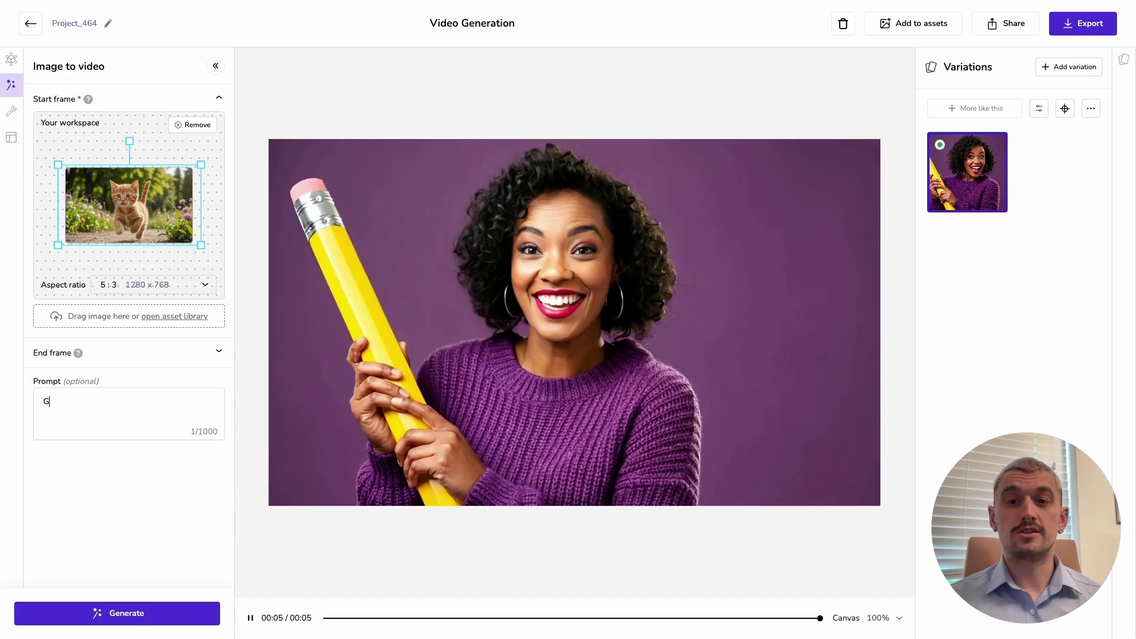
{"action": "key", "text": "BackSpace"}
{"action": "type", "text": "Ki"}
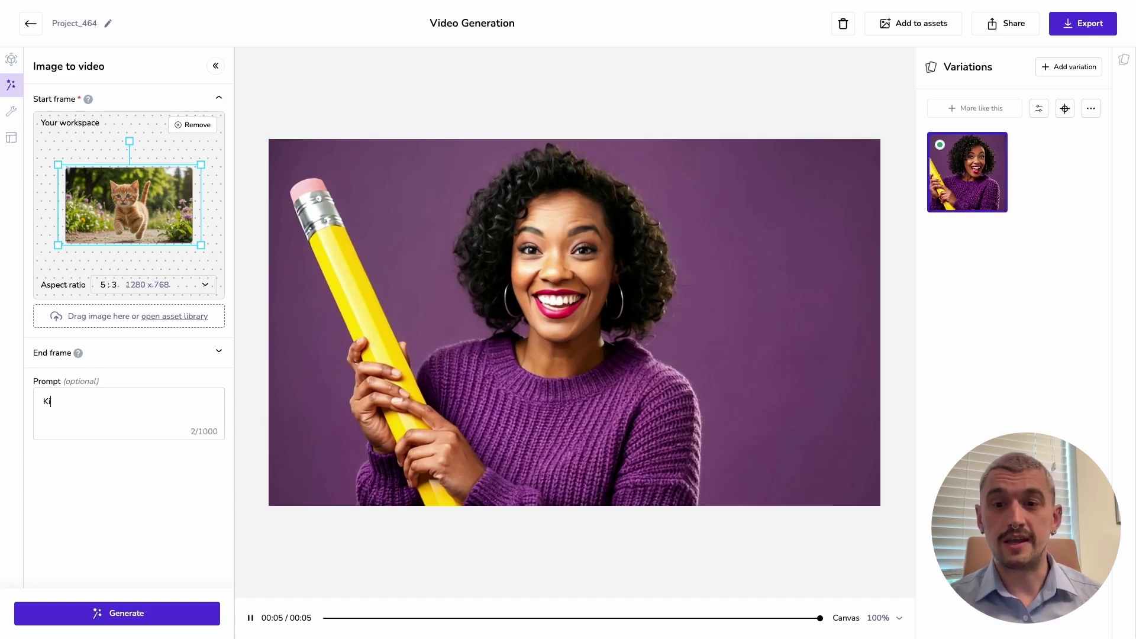
{"action": "type", "text": "tten runni"}
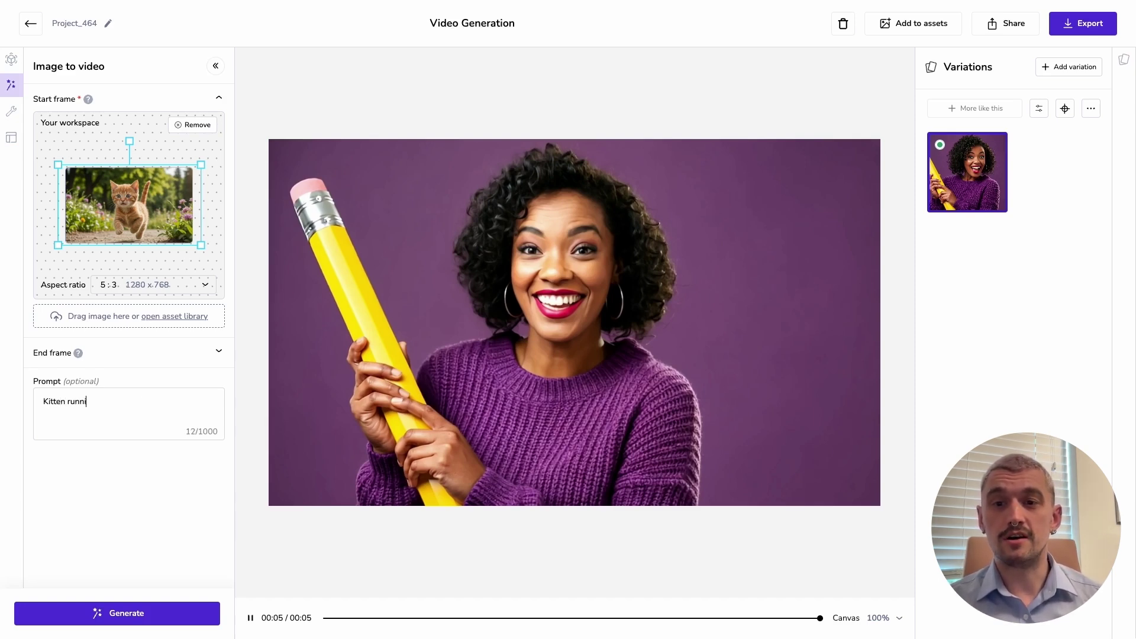
{"action": "type", "text": "ng along a "}
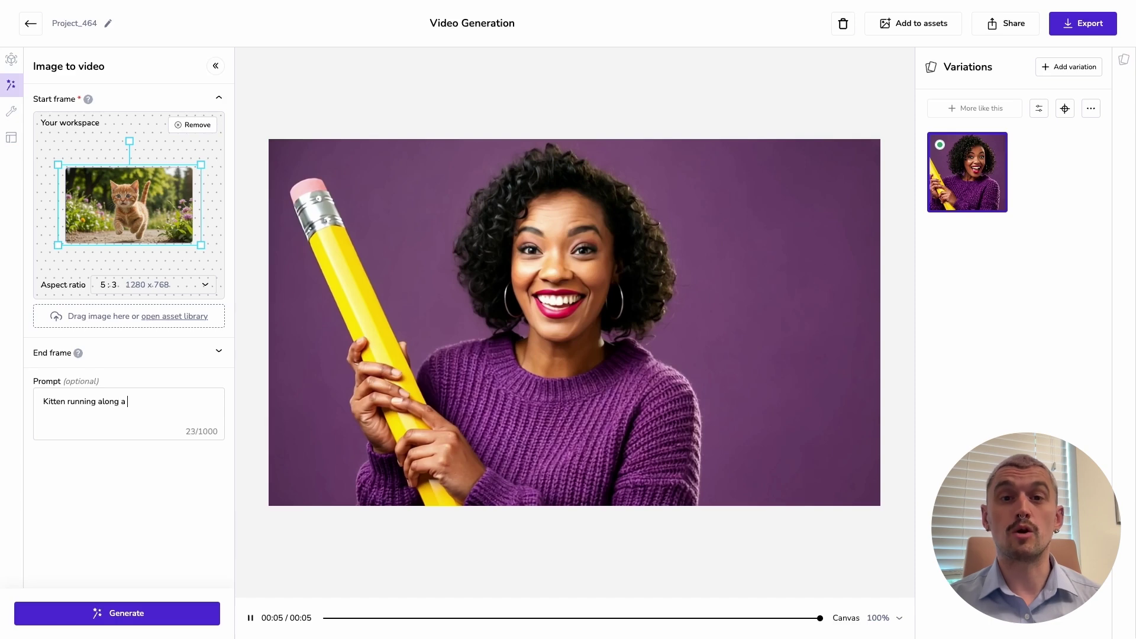
{"action": "type", "text": "path. R"}
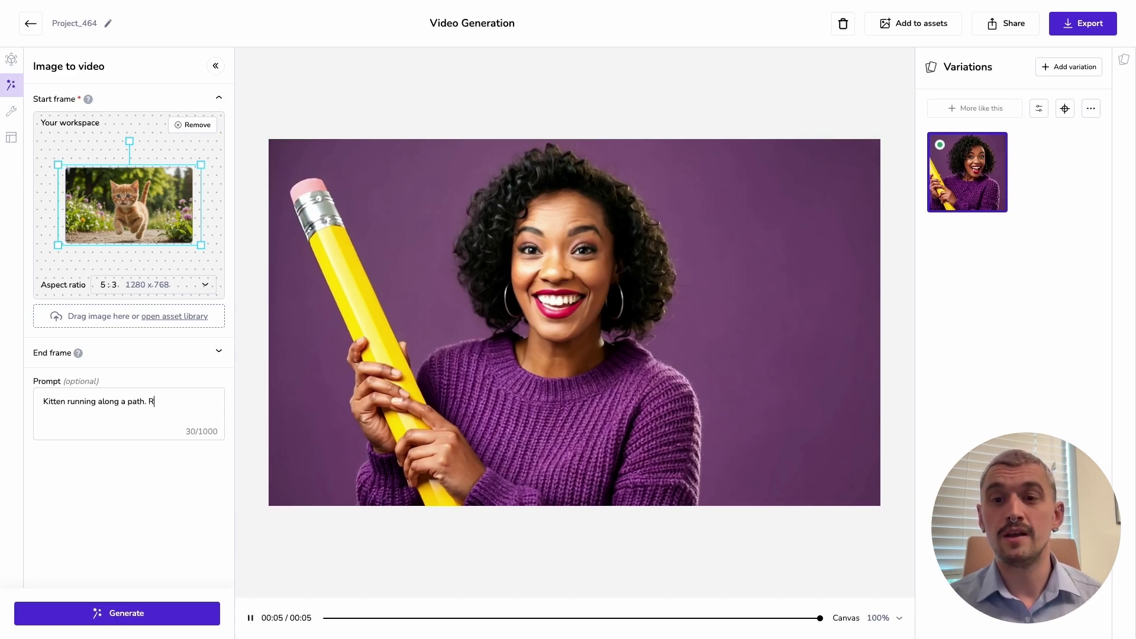
{"action": "type", "text": "unning towards t"}
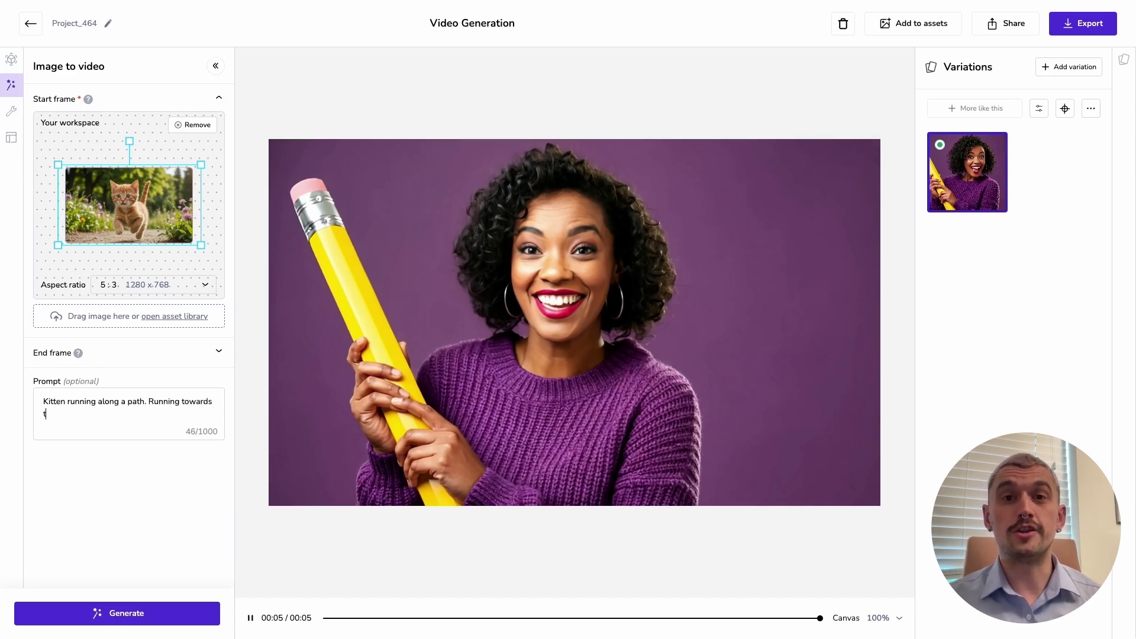
{"action": "type", "text": "he camera"}
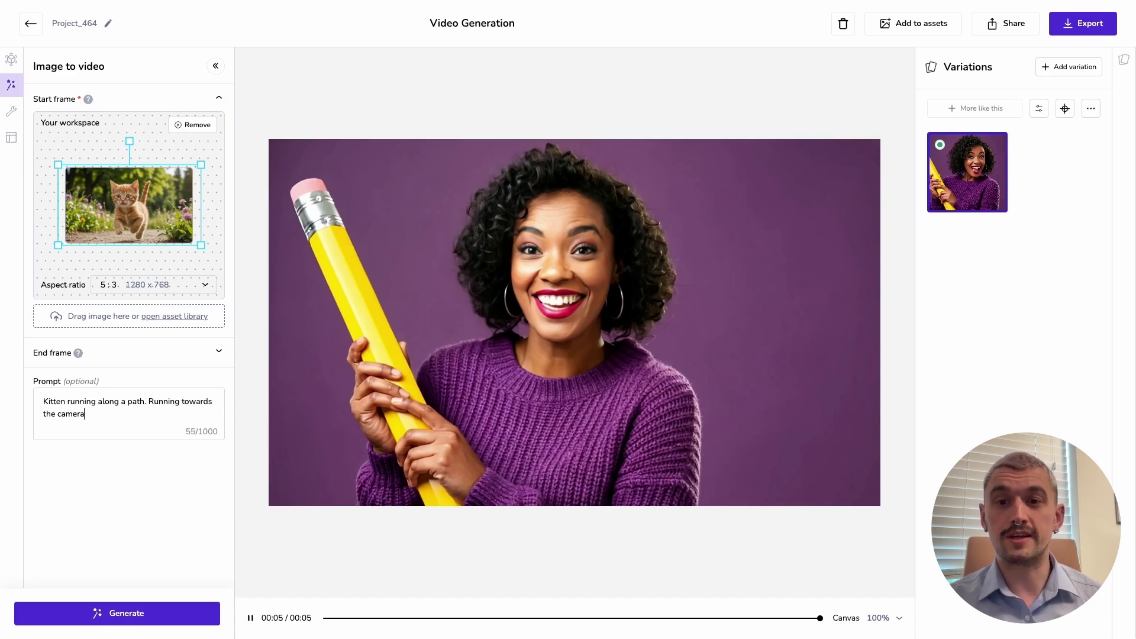
{"action": "type", "text": ". Camera pans aw"}
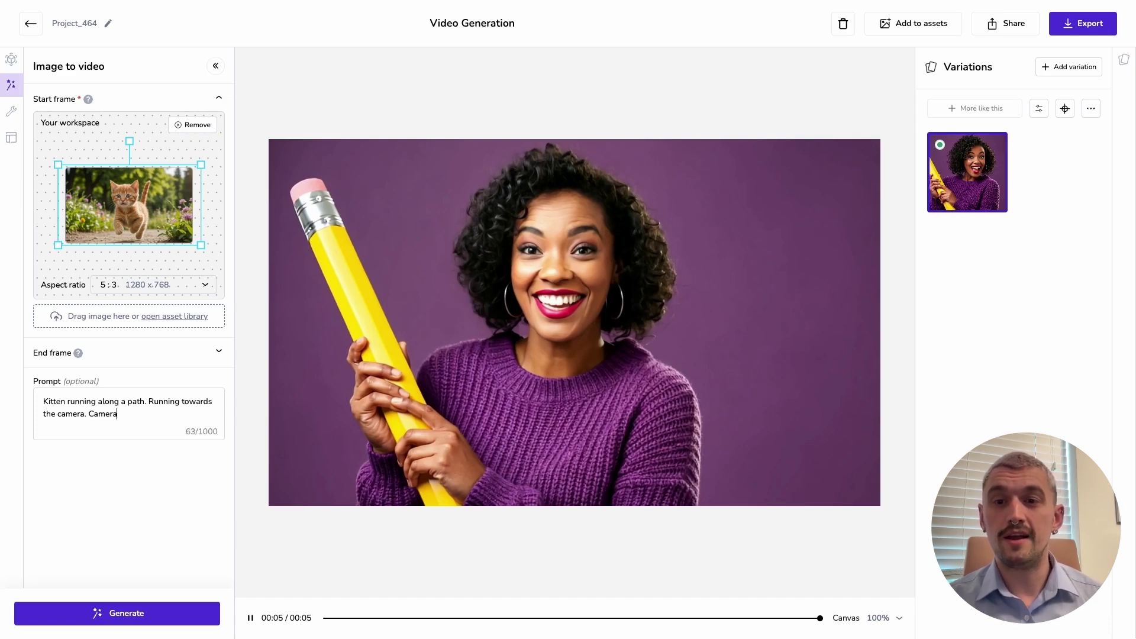
{"action": "type", "text": "ay "}
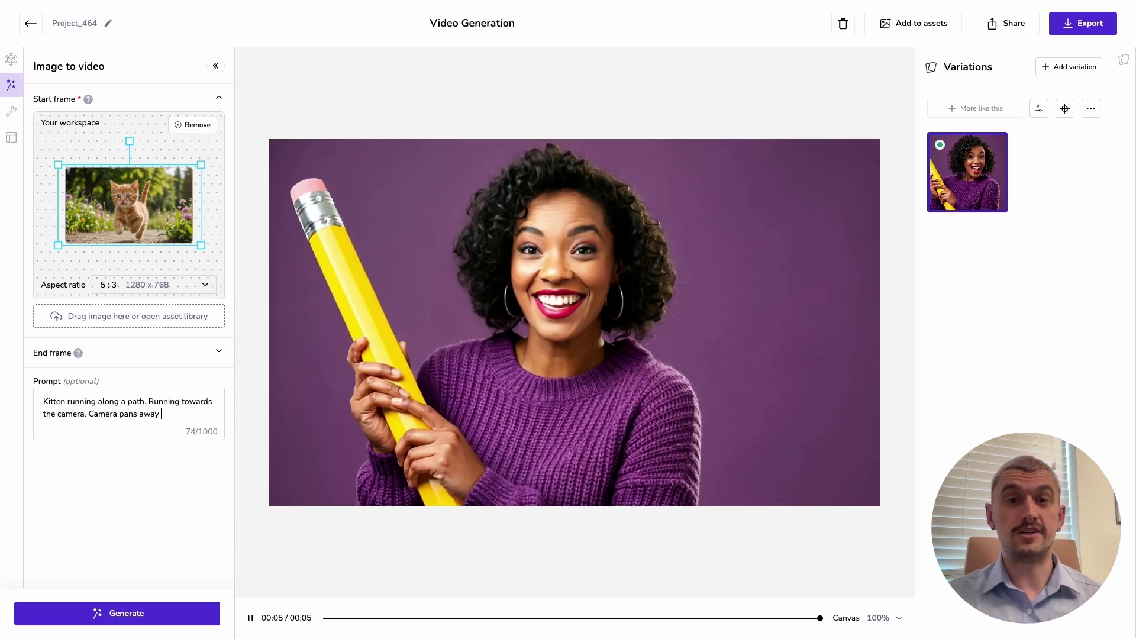
{"action": "type", "text": "slowly to "}
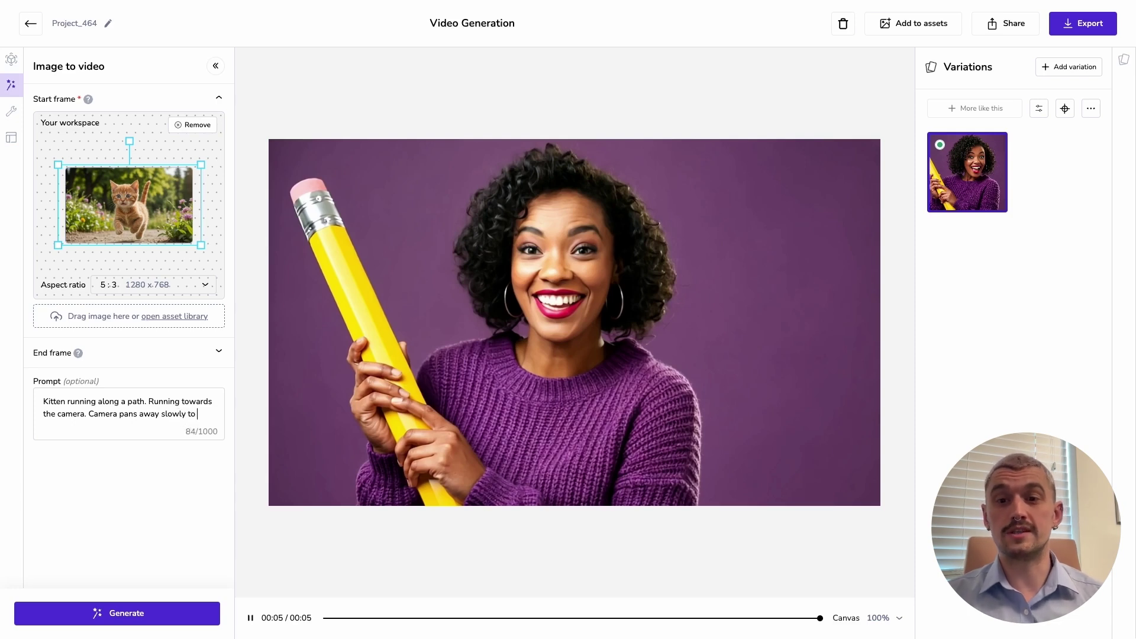
{"action": "type", "text": "maintain "}
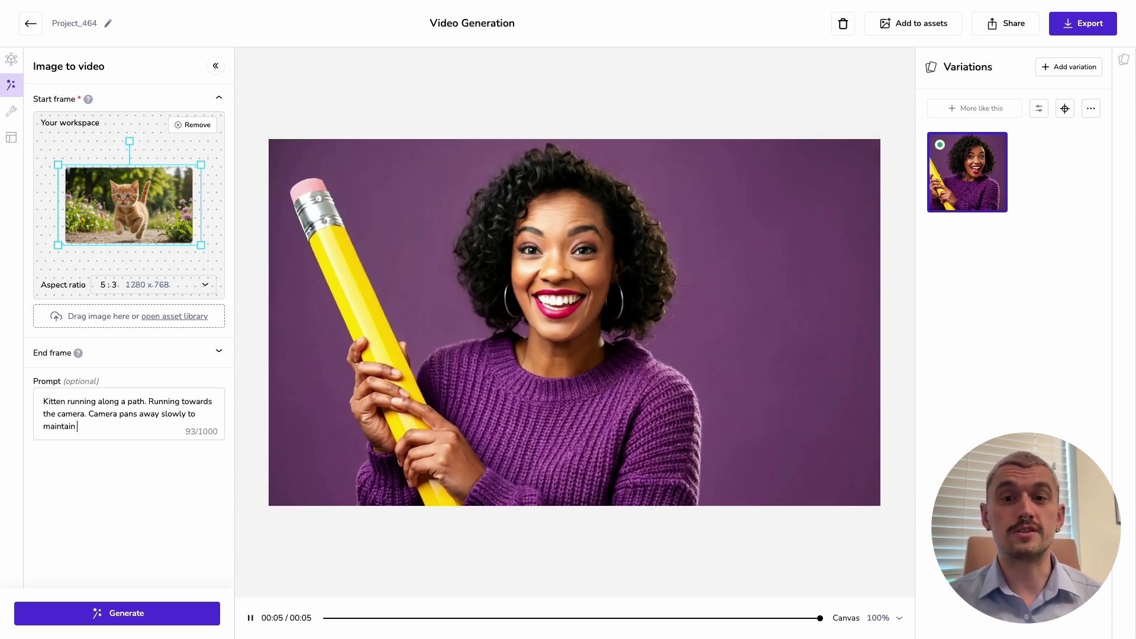
{"action": "type", "text": "subject in center of "}
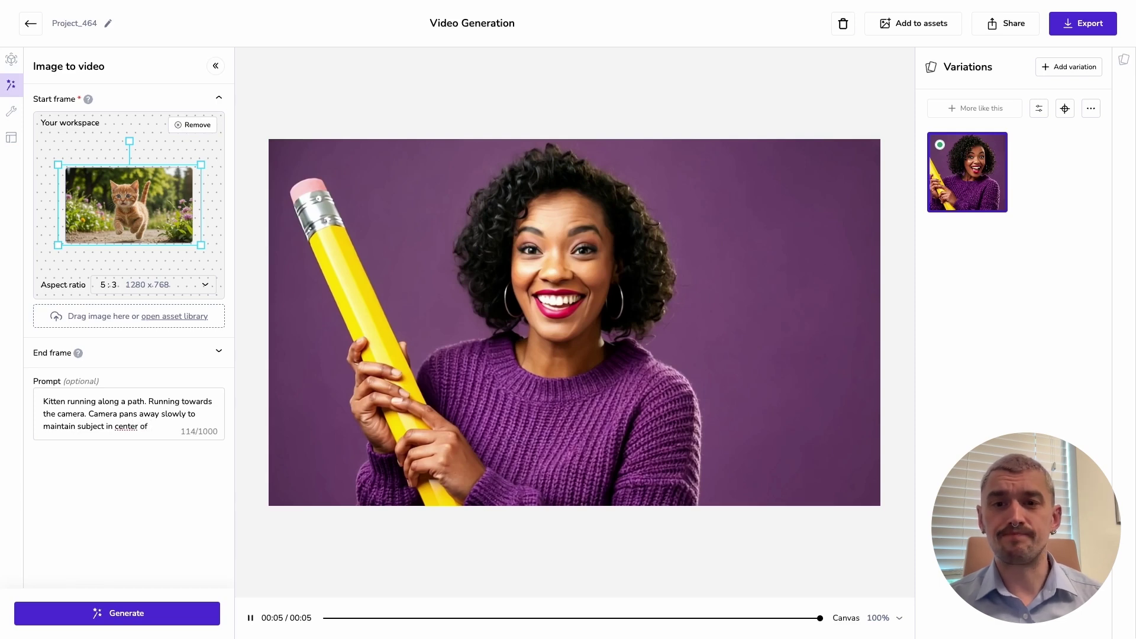
{"action": "type", "text": "frame. Ca"}
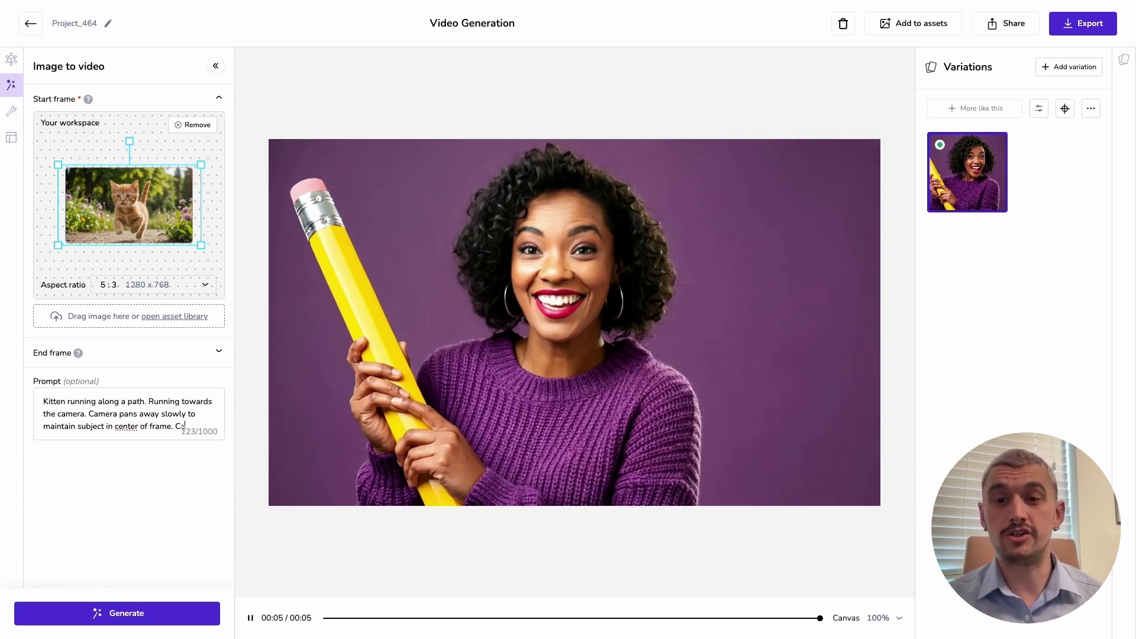
{"action": "type", "text": "mera on "}
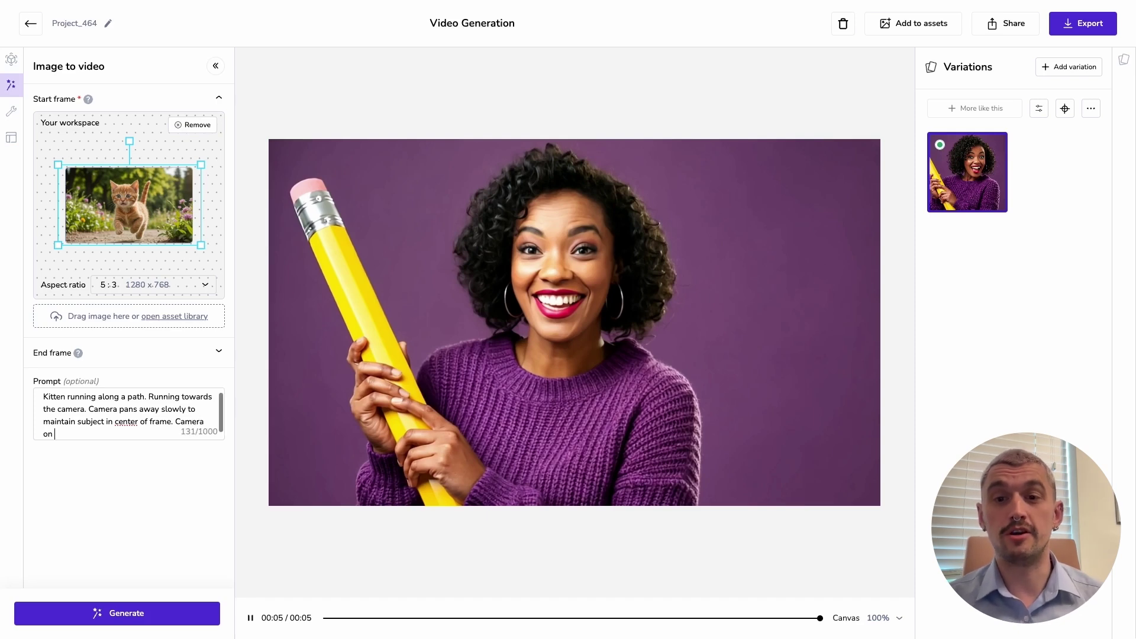
{"action": "type", "text": "gimbal"}
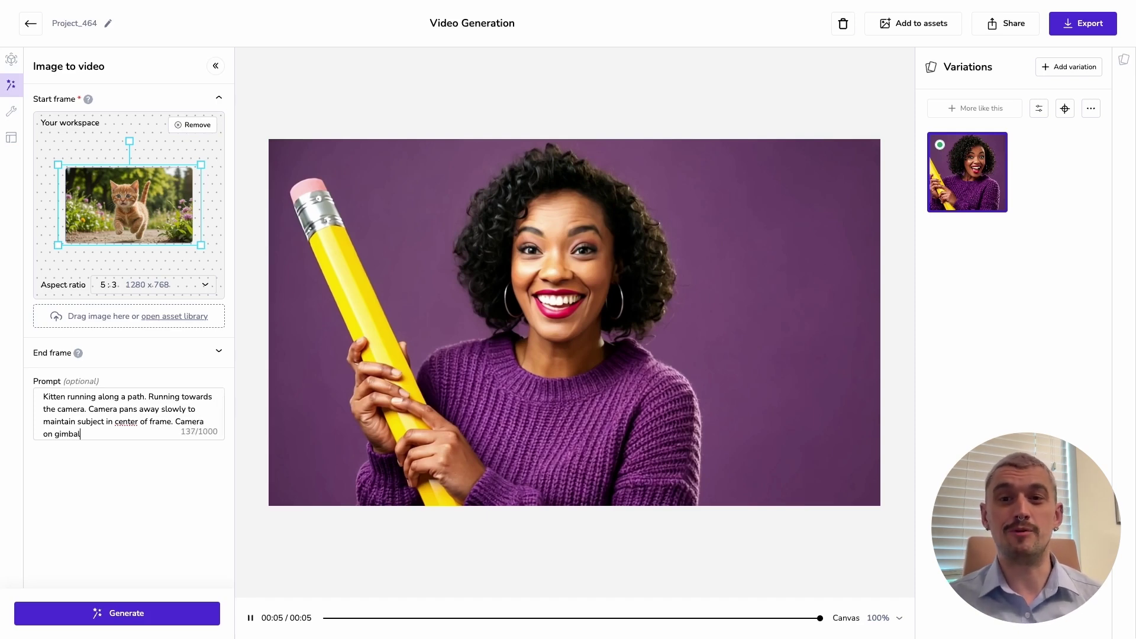
{"action": "type", "text": "."}
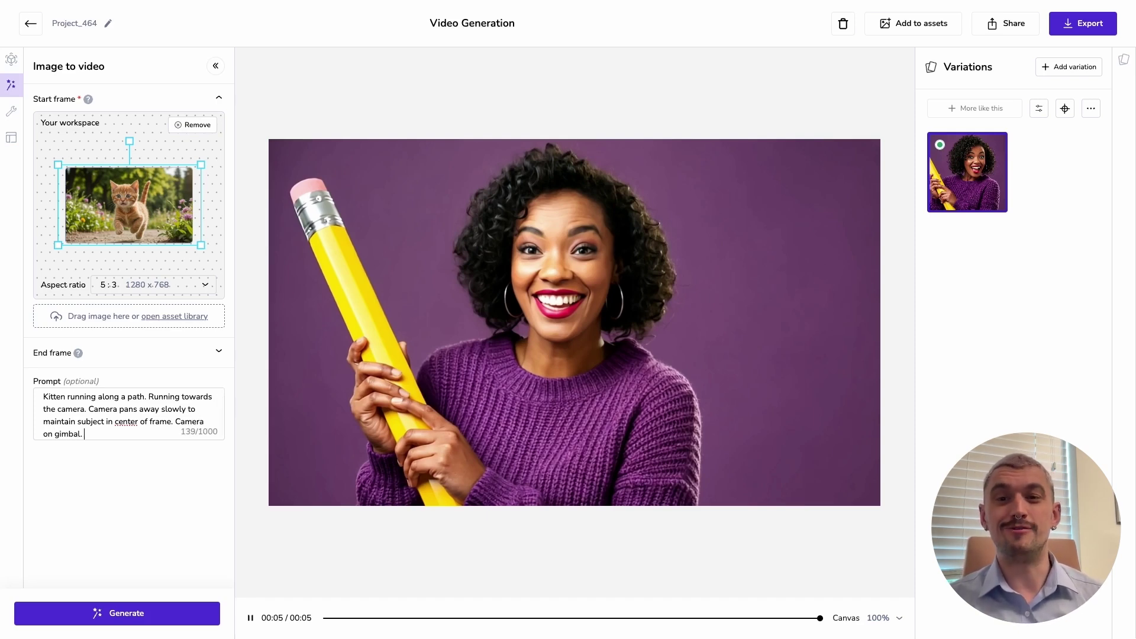
Generate the kitten running video as a new variation.
{"action": "left_click", "coordinate": [155, 613]}
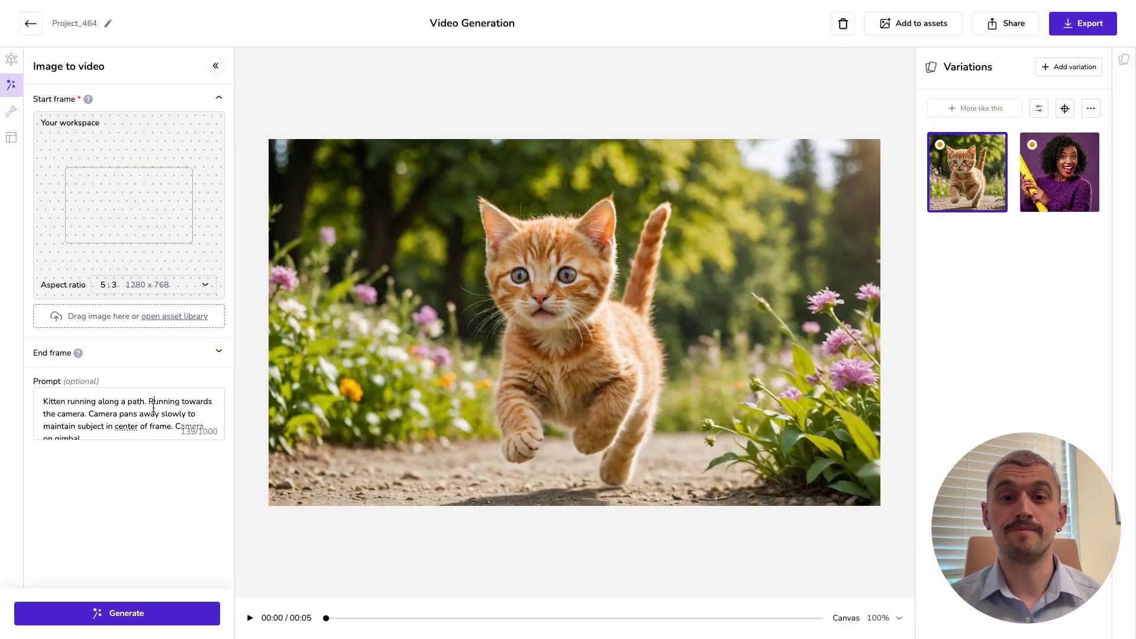
Clear the prompt and set the Pencil people yellow-shirt man profile image as start frame.
{"action": "triple_click", "coordinate": [154, 408]}
{"action": "key", "text": "BackSpace"}
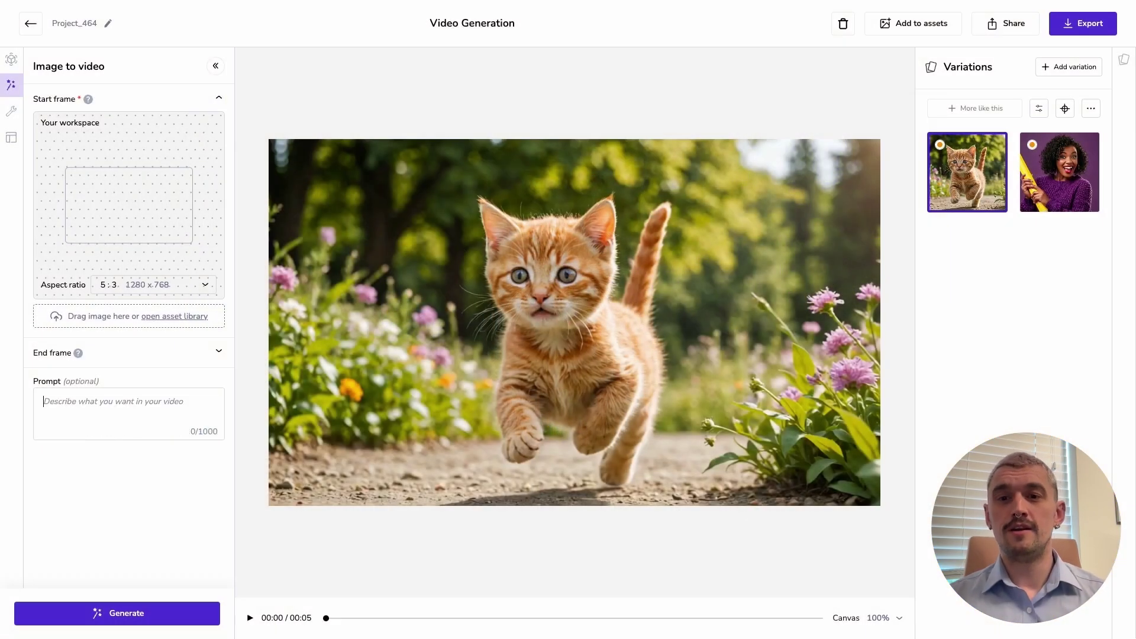
{"action": "left_click", "coordinate": [189, 317]}
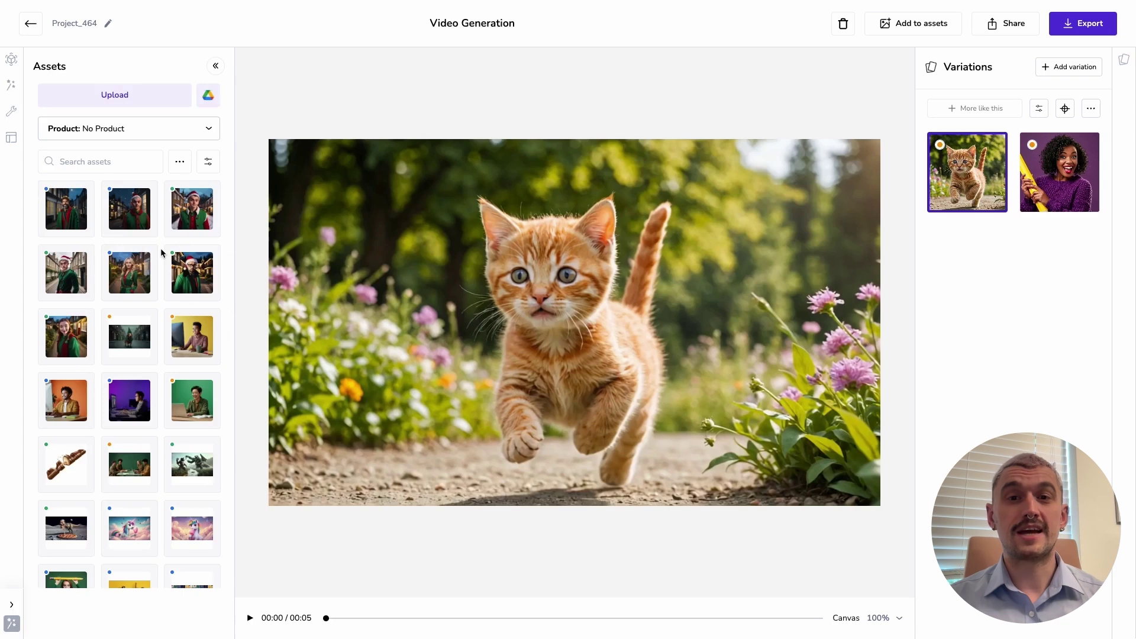
{"action": "scroll", "coordinate": [177, 266], "scroll_direction": "down", "scroll_amount": 7}
{"action": "left_click", "coordinate": [139, 89]}
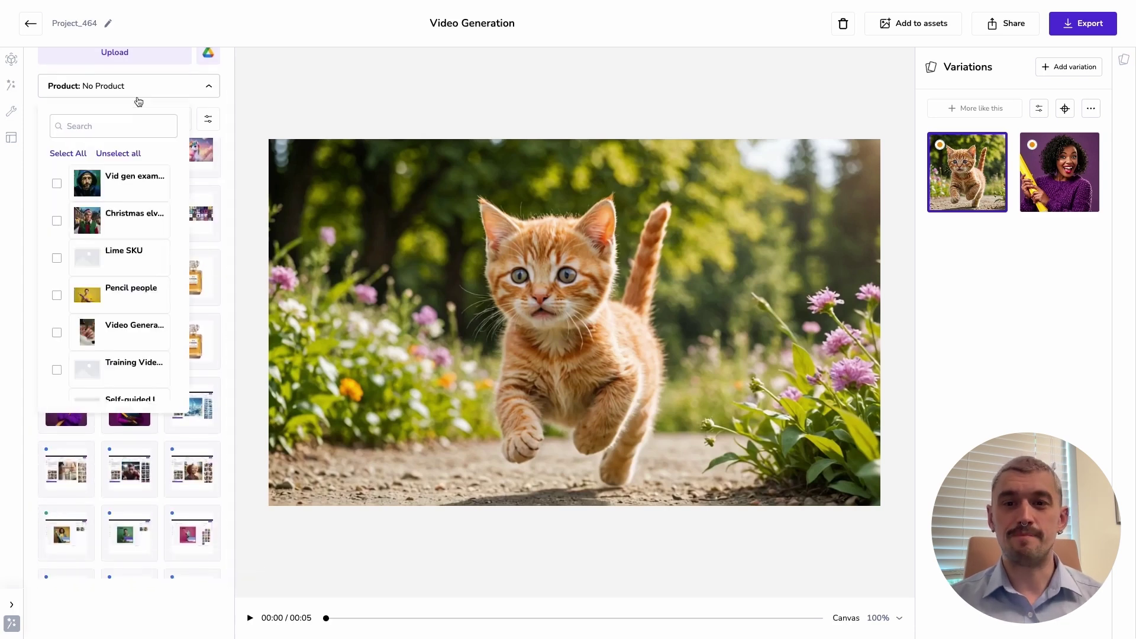
{"action": "left_click", "coordinate": [125, 301]}
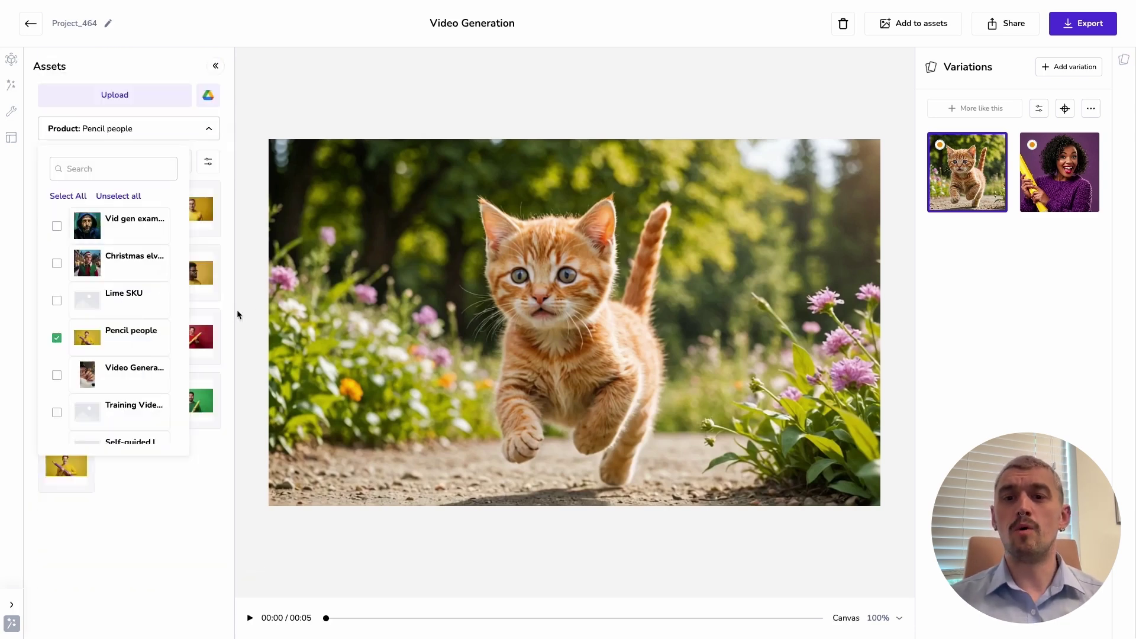
{"action": "left_click", "coordinate": [237, 310]}
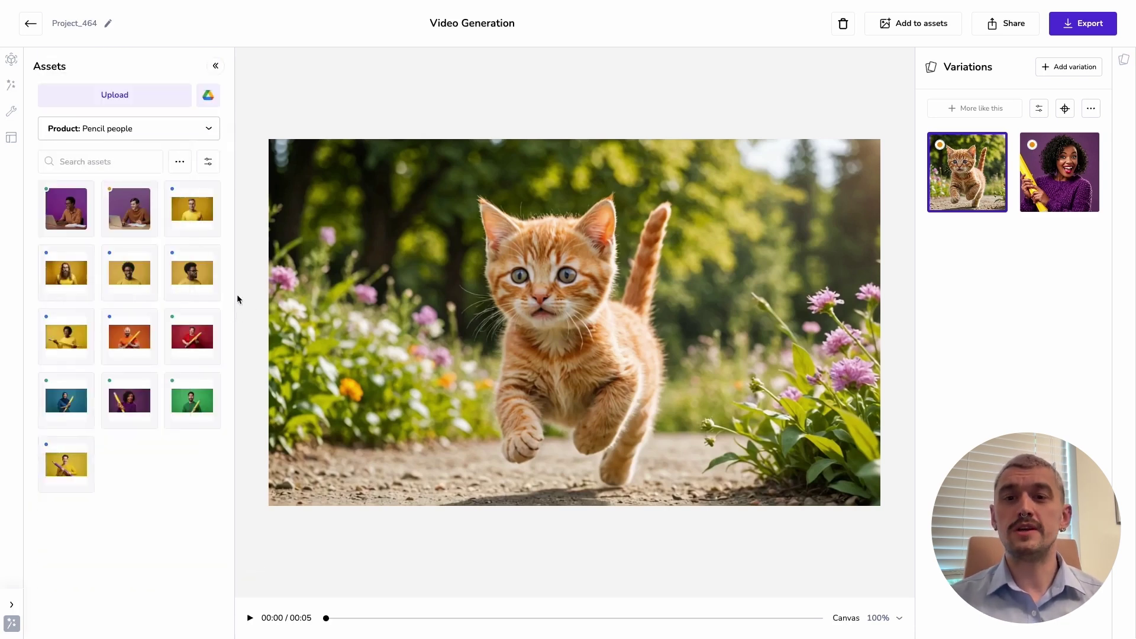
{"action": "left_click", "coordinate": [194, 275]}
{"action": "left_click_drag", "start_coordinate": [139, 214], "coordinate": [207, 245]}
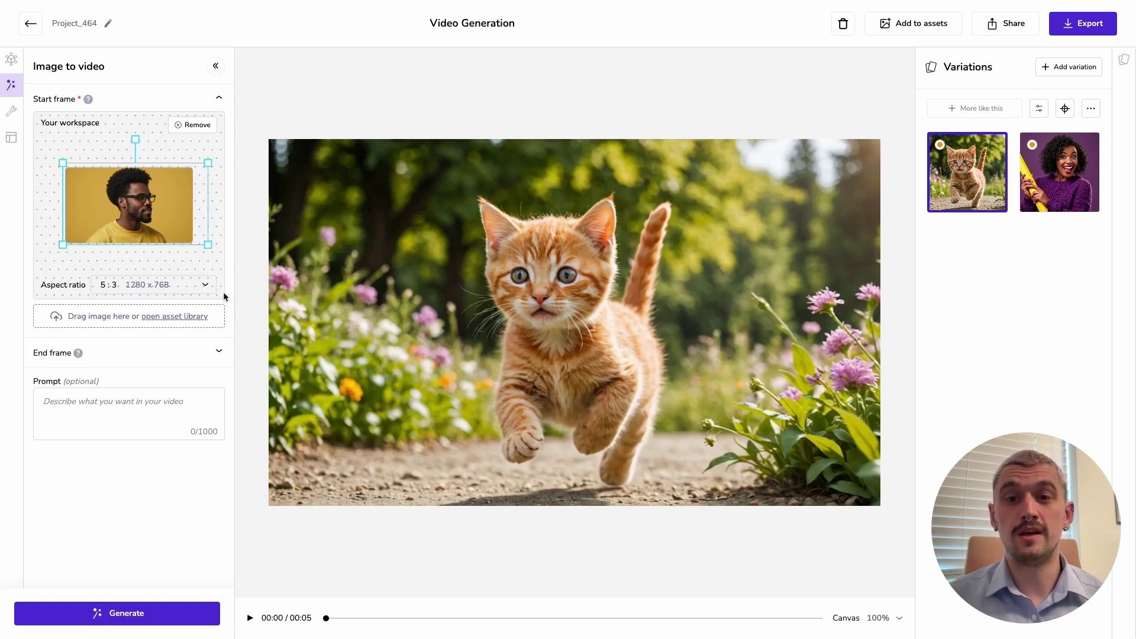
Add the smiling Pencil people man image as end frame, enlarged to fill the frame.
{"action": "left_click", "coordinate": [219, 353]}
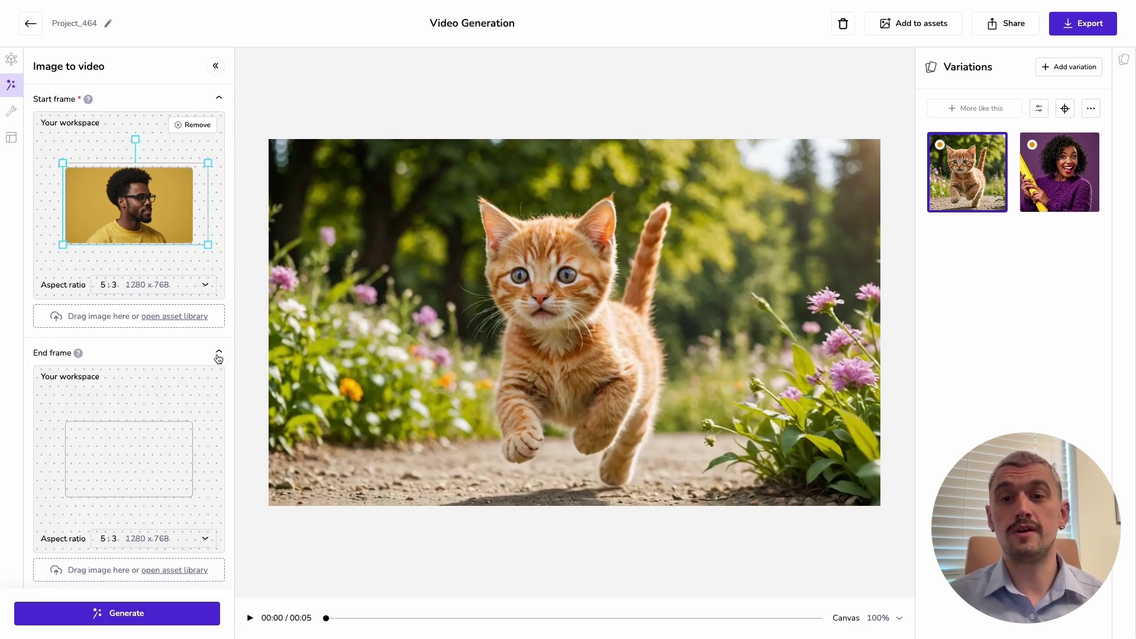
{"action": "left_click", "coordinate": [176, 574]}
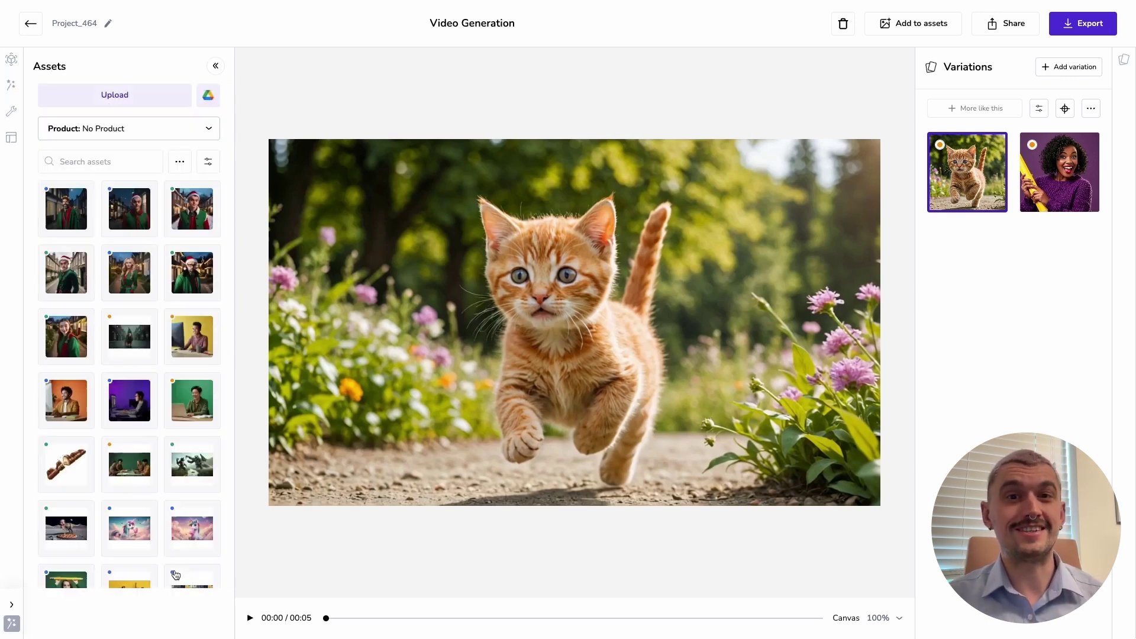
{"action": "left_click", "coordinate": [165, 128]}
{"action": "left_click", "coordinate": [57, 338]}
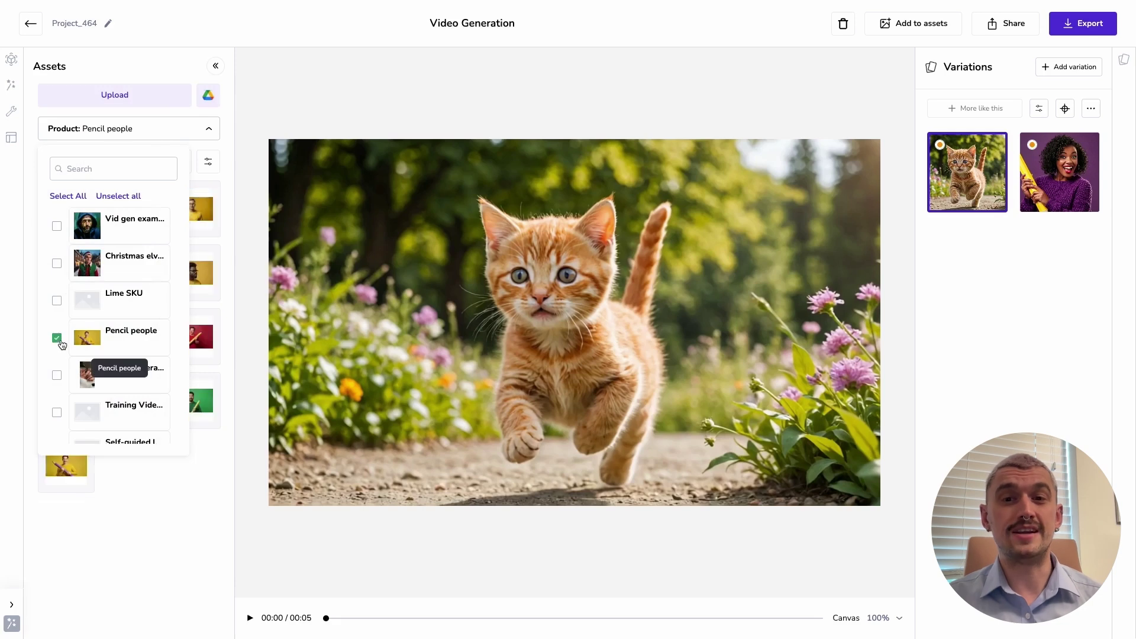
{"action": "left_click", "coordinate": [235, 293]}
{"action": "left_click", "coordinate": [130, 288]}
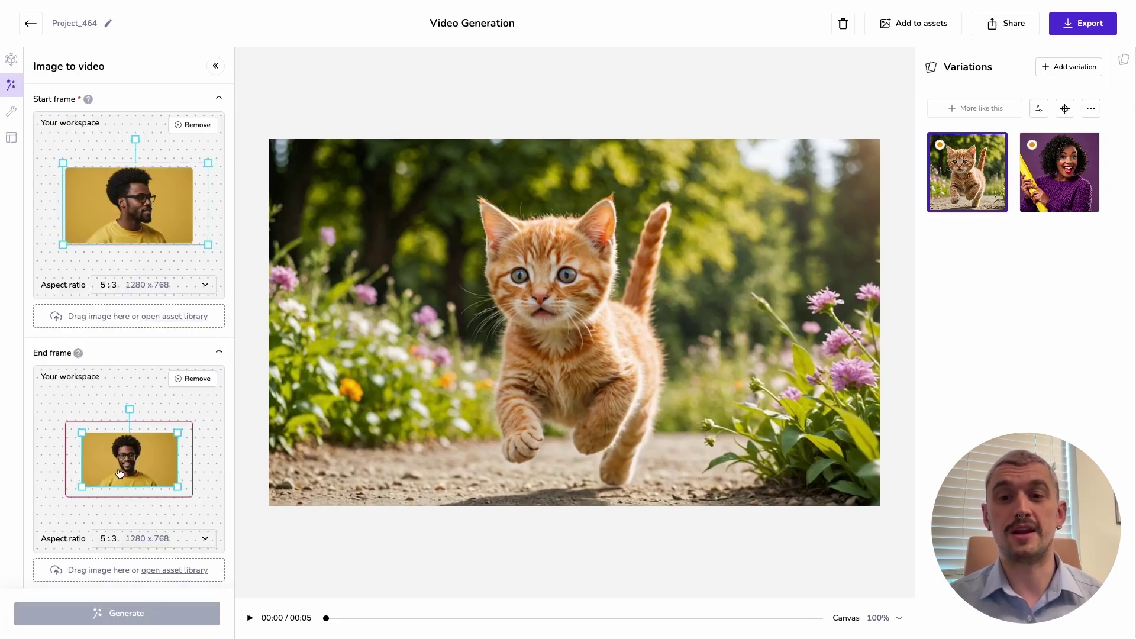
{"action": "left_click_drag", "start_coordinate": [119, 473], "coordinate": [205, 507]}
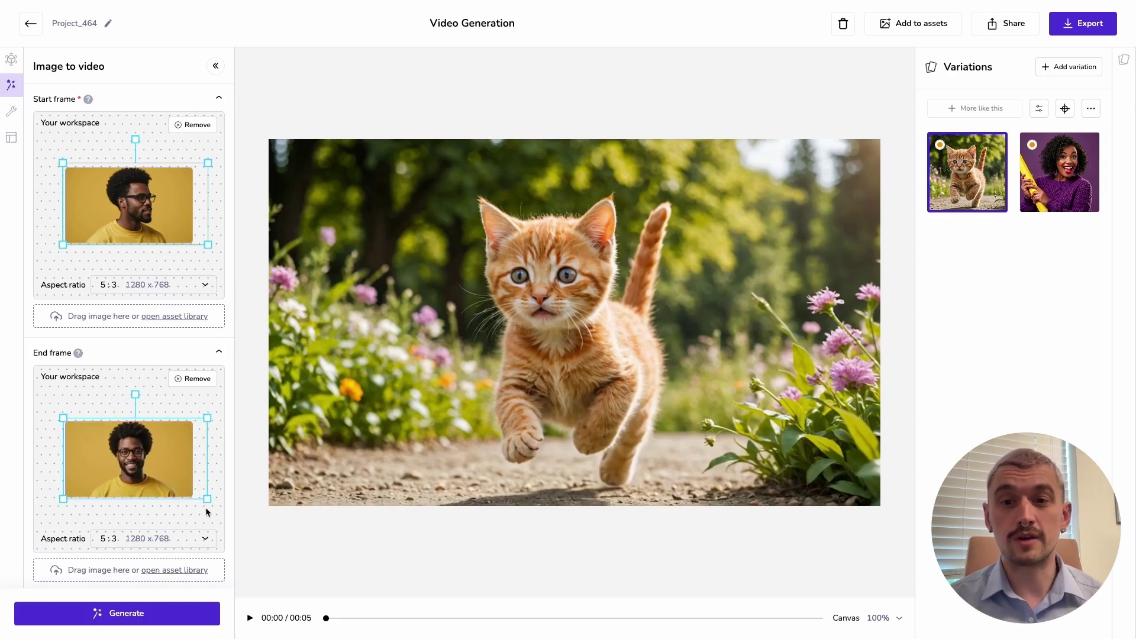
Prompt 'Man turns from a profile shot to face the camera…smiles broadly', fixed camera, and generate.
{"action": "scroll", "coordinate": [219, 514], "scroll_direction": "down", "scroll_amount": 3}
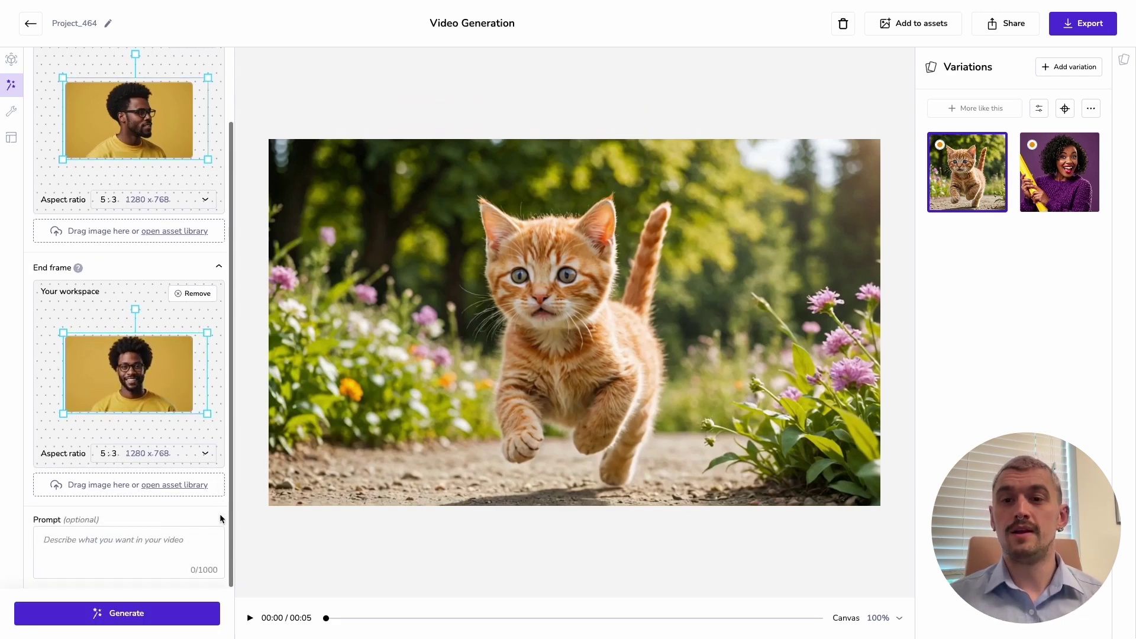
{"action": "left_click", "coordinate": [109, 547]}
{"action": "type", "text": "Man "}
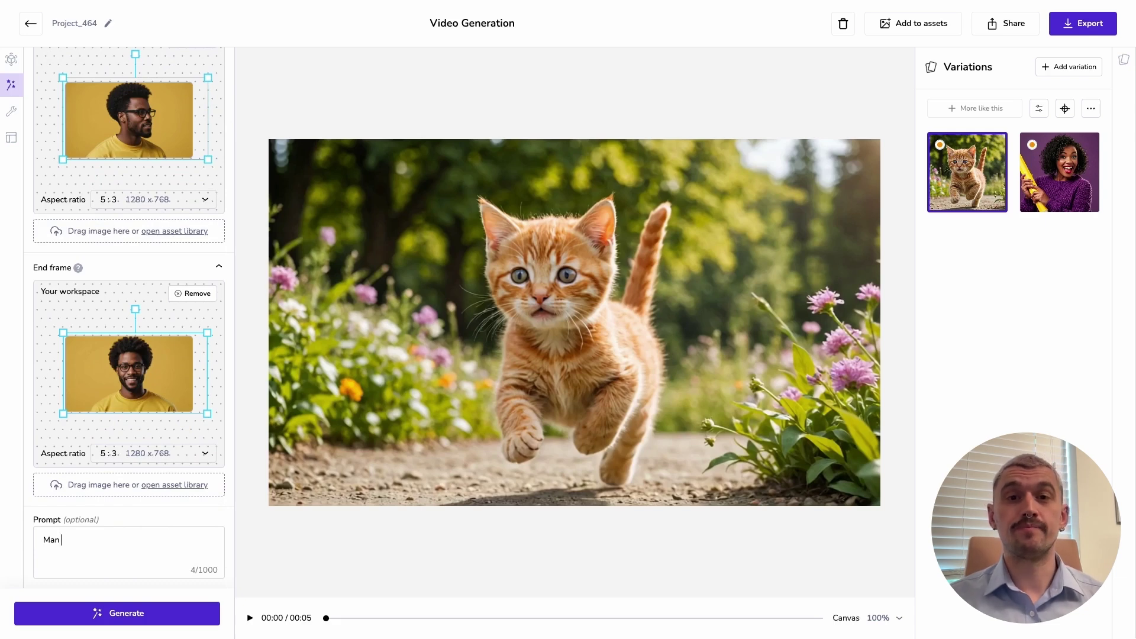
{"action": "type", "text": "turns "}
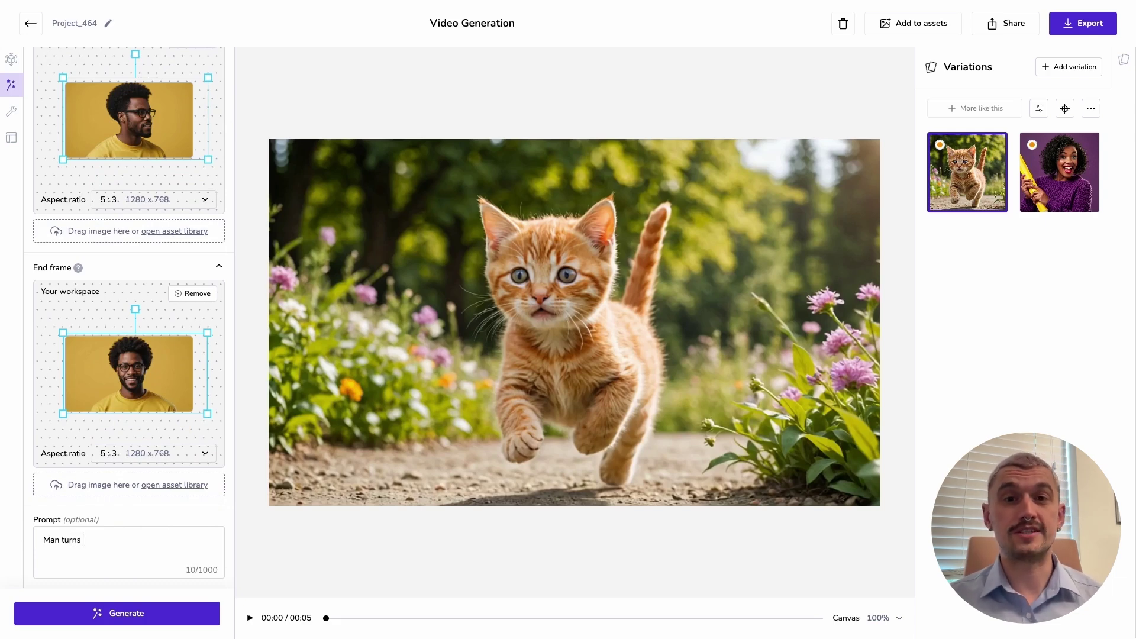
{"action": "type", "text": "from a p"}
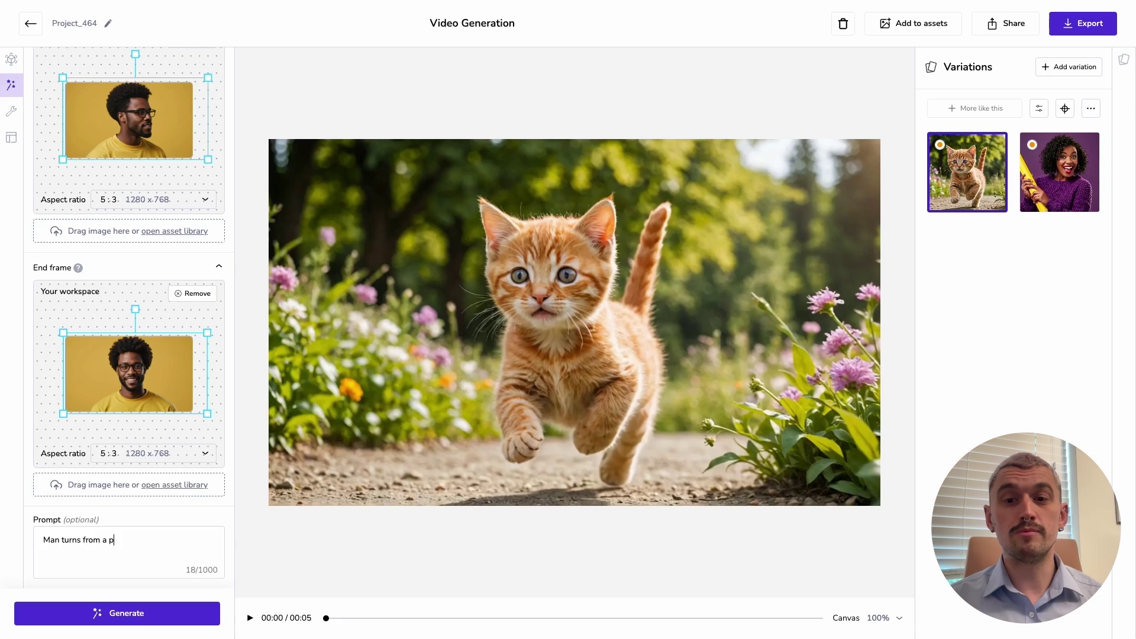
{"action": "type", "text": "rofile sh"}
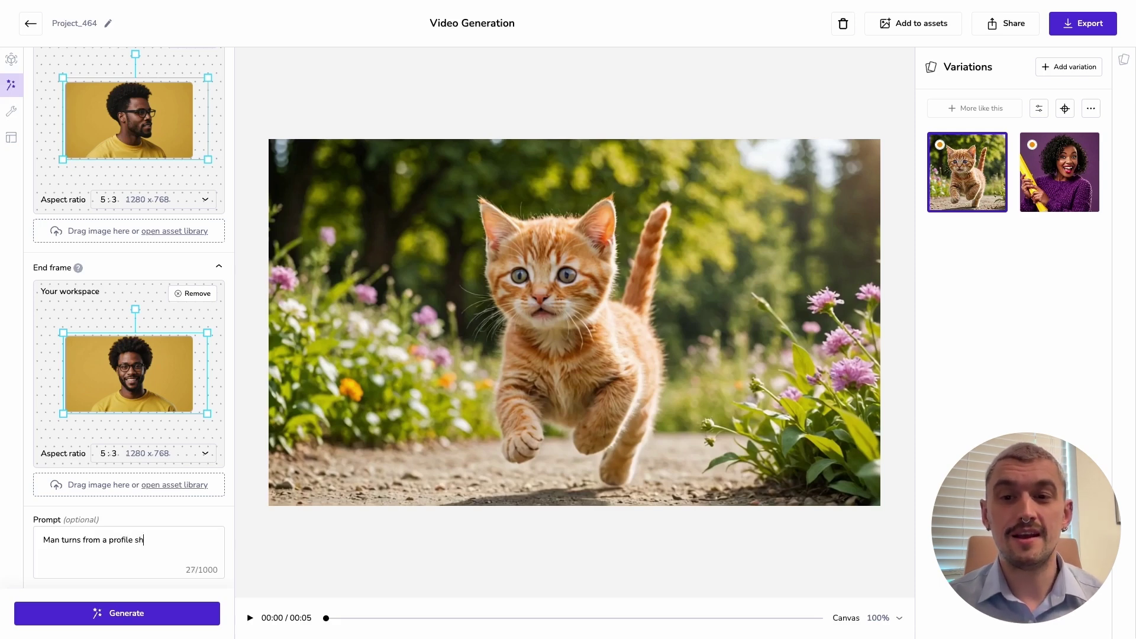
{"action": "type", "text": "ot to face the "}
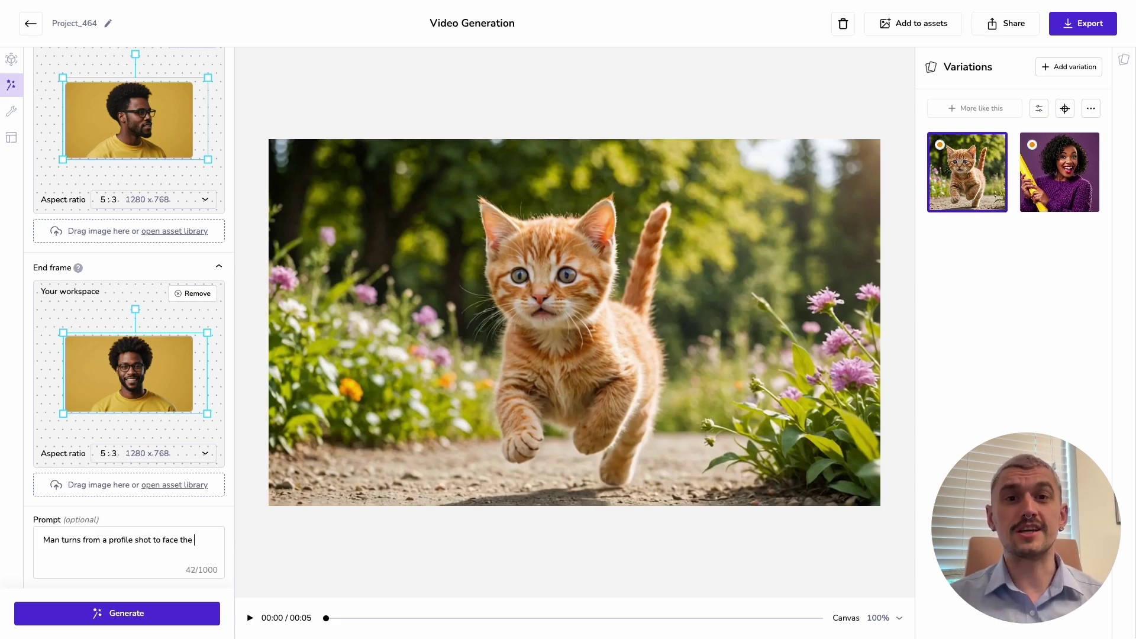
{"action": "type", "text": "camera dire"}
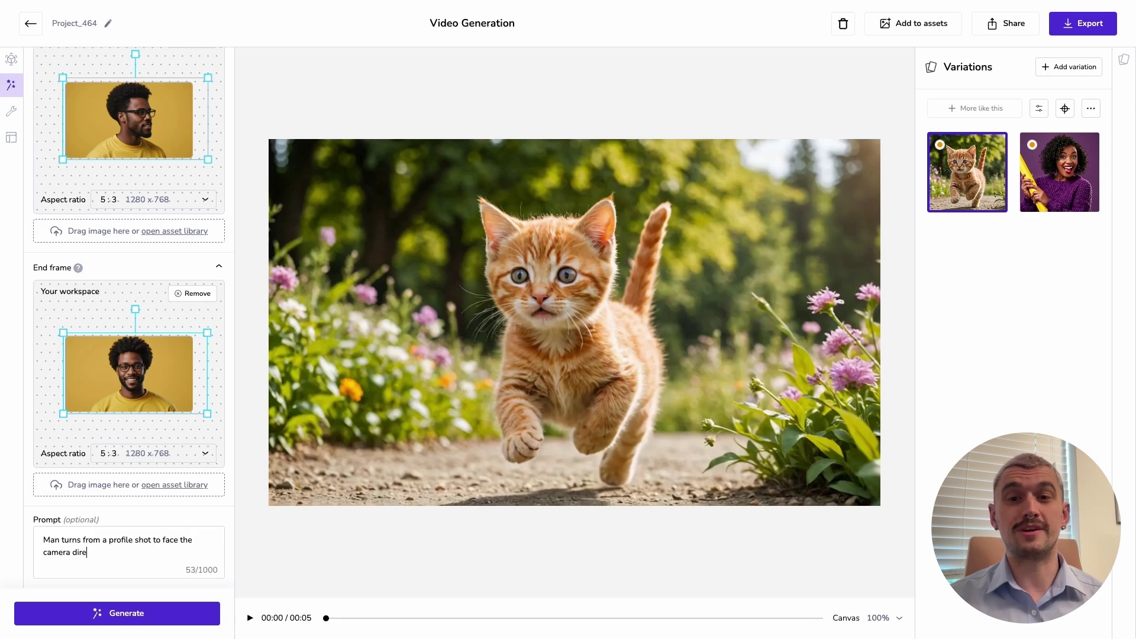
{"action": "type", "text": "ctly and smi"}
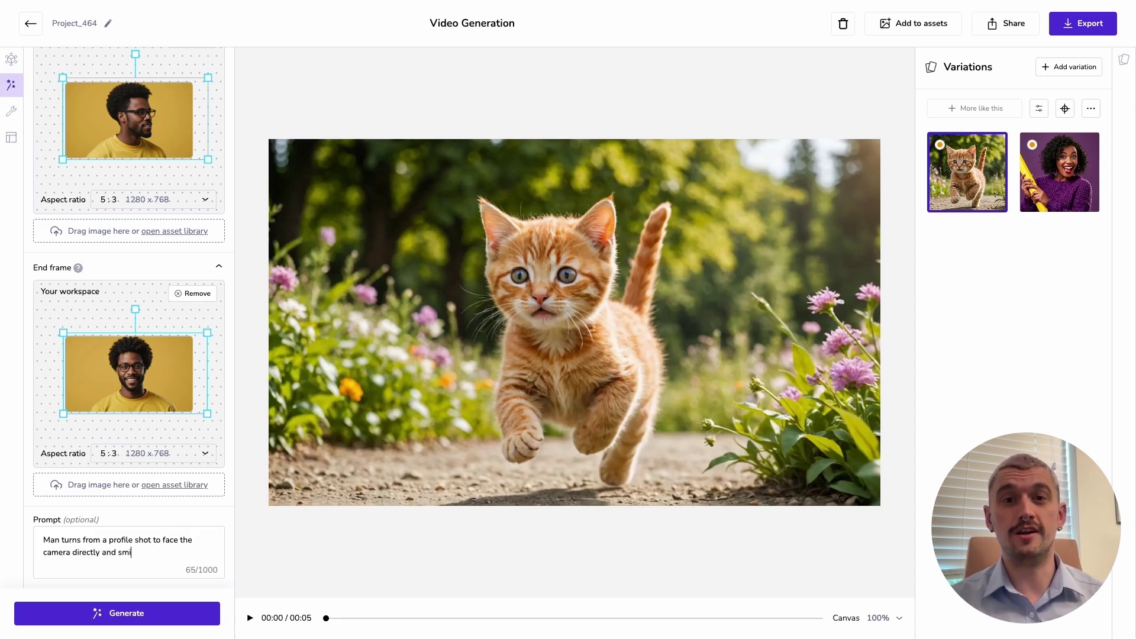
{"action": "type", "text": "les broadly."}
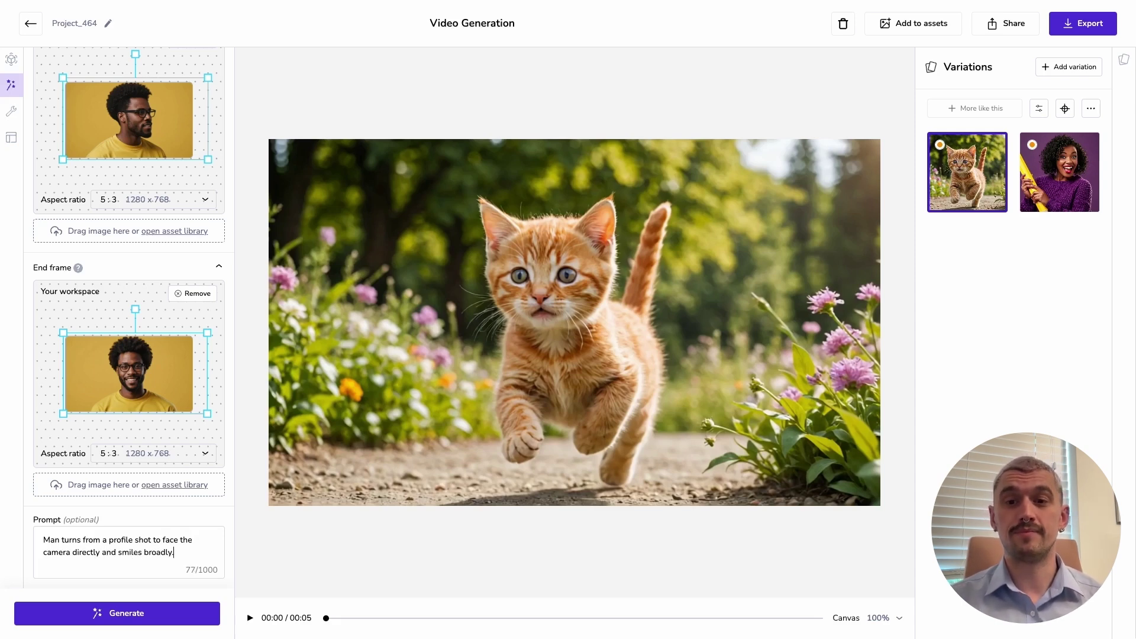
{"action": "type", "text": " Cam"}
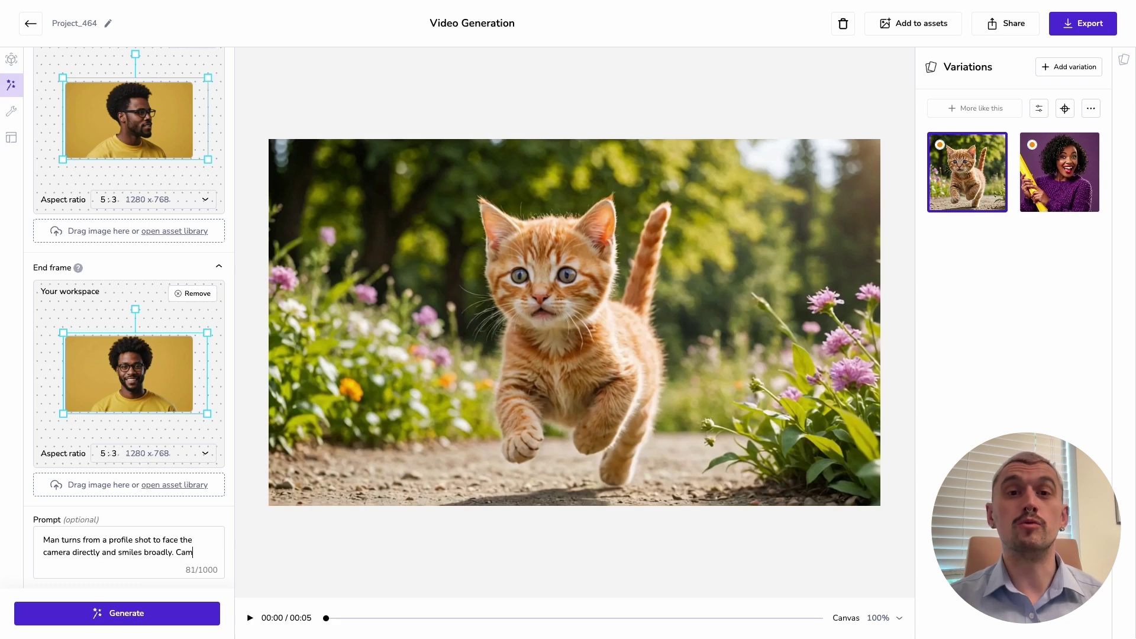
{"action": "type", "text": "era remain"}
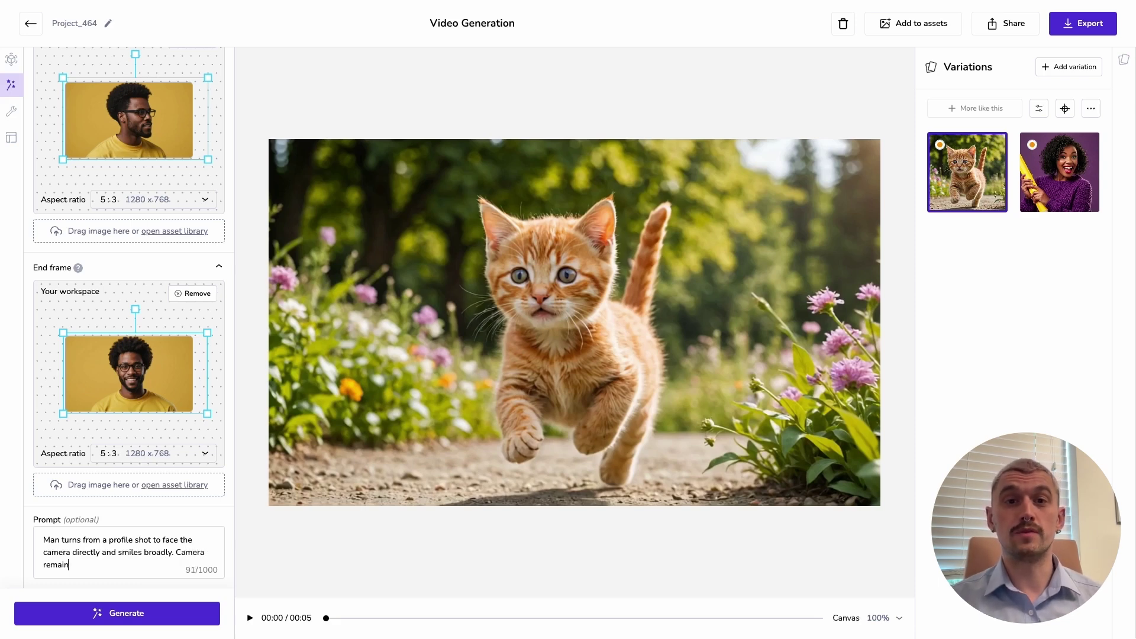
{"action": "type", "text": " in fixed "}
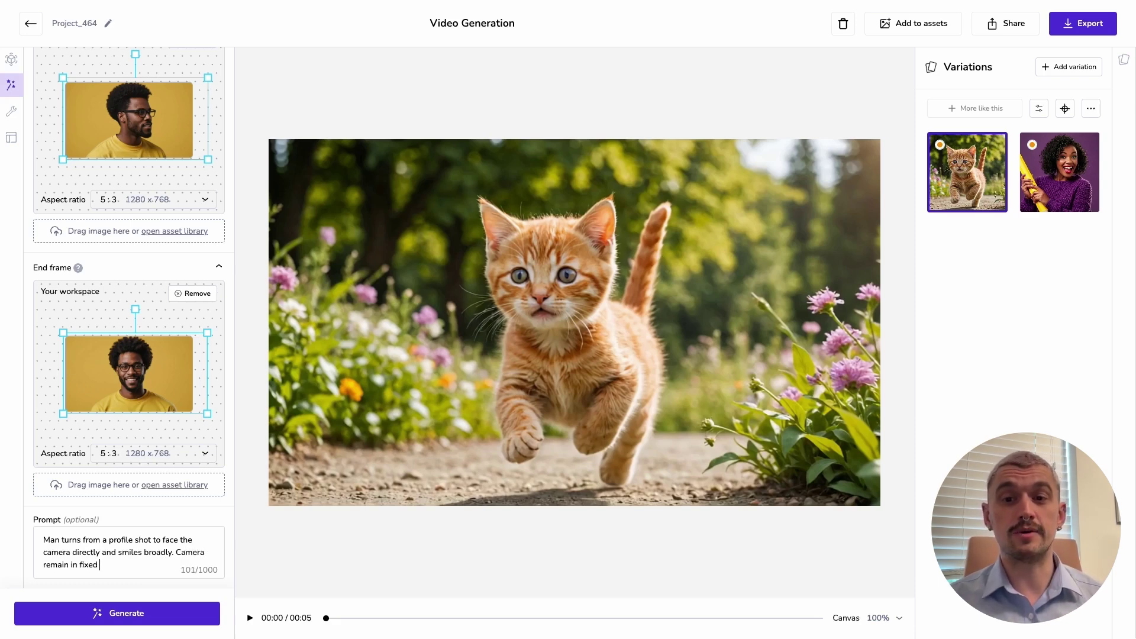
{"action": "type", "text": "position."}
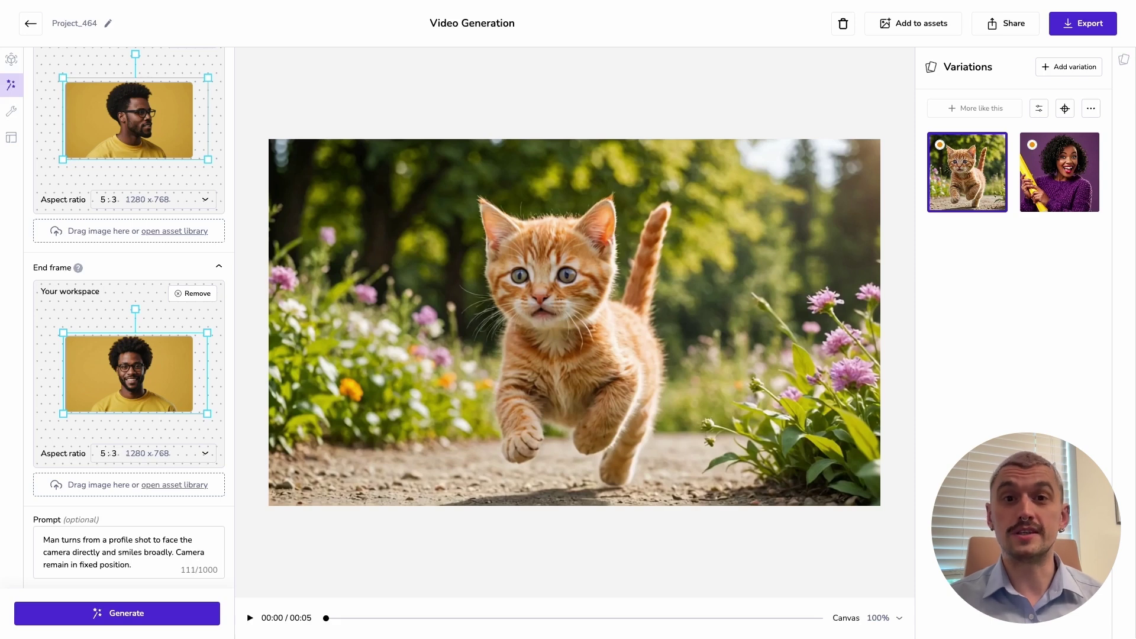
{"action": "left_click", "coordinate": [187, 615]}
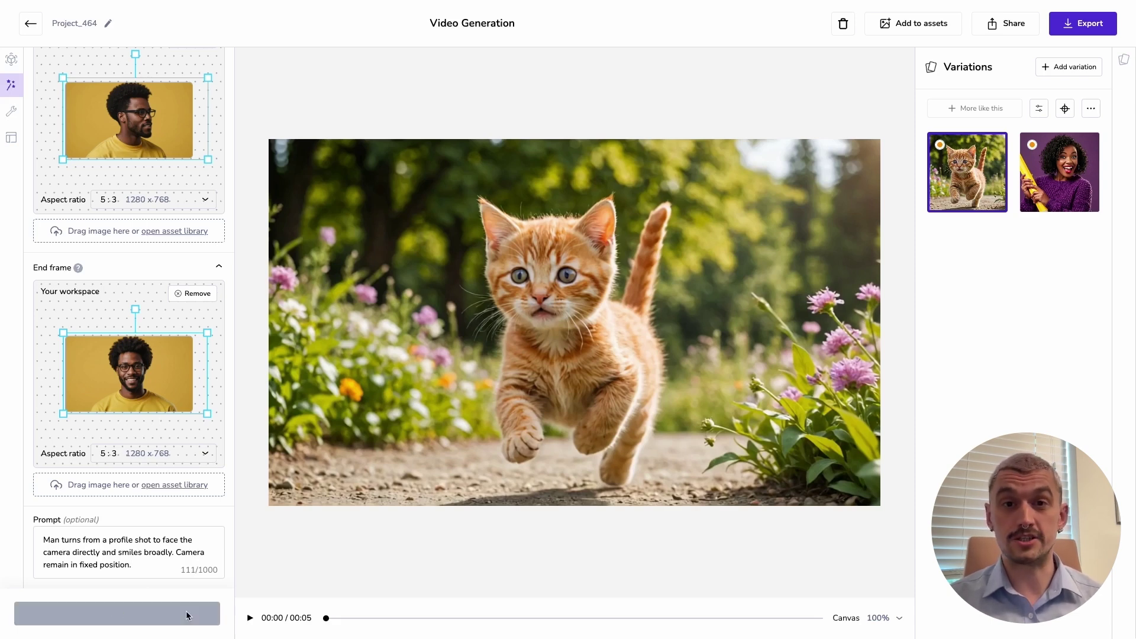